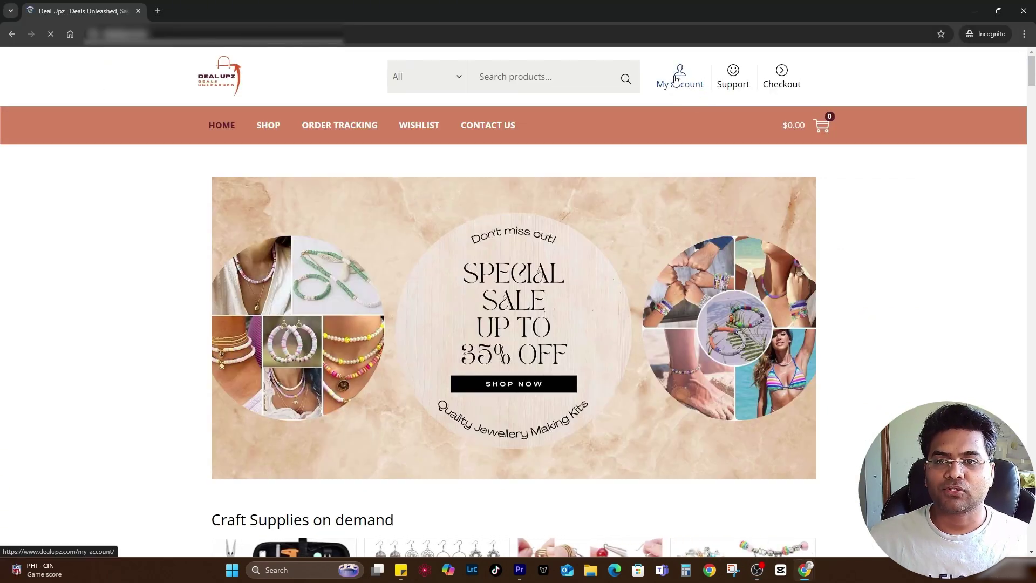
View the storefront's default My account login/register page, then minimize the private window
click(682, 91)
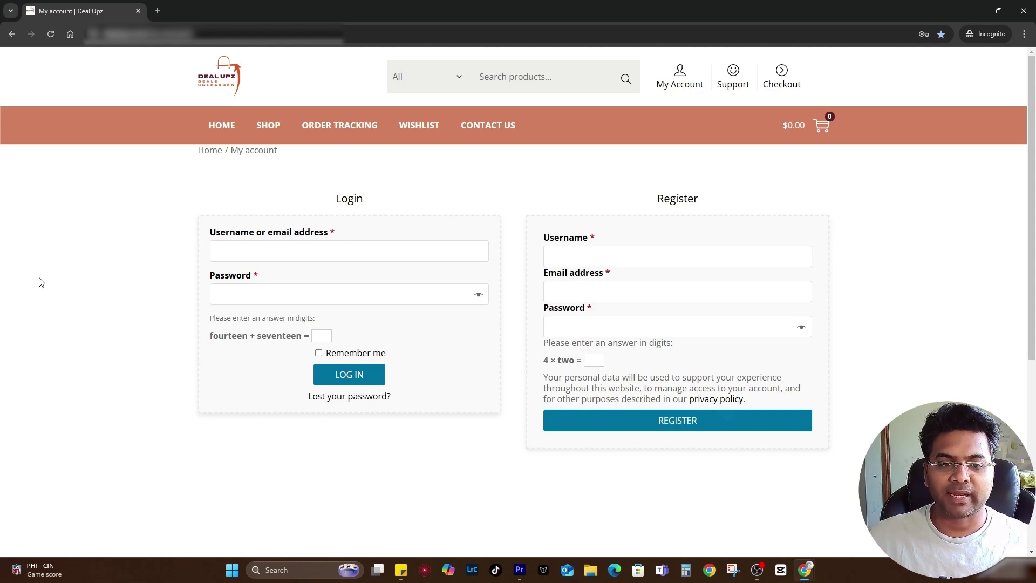
click(973, 11)
Open the store's My account page in a new tab, then return to the dashboard
mouse_move(50, 56)
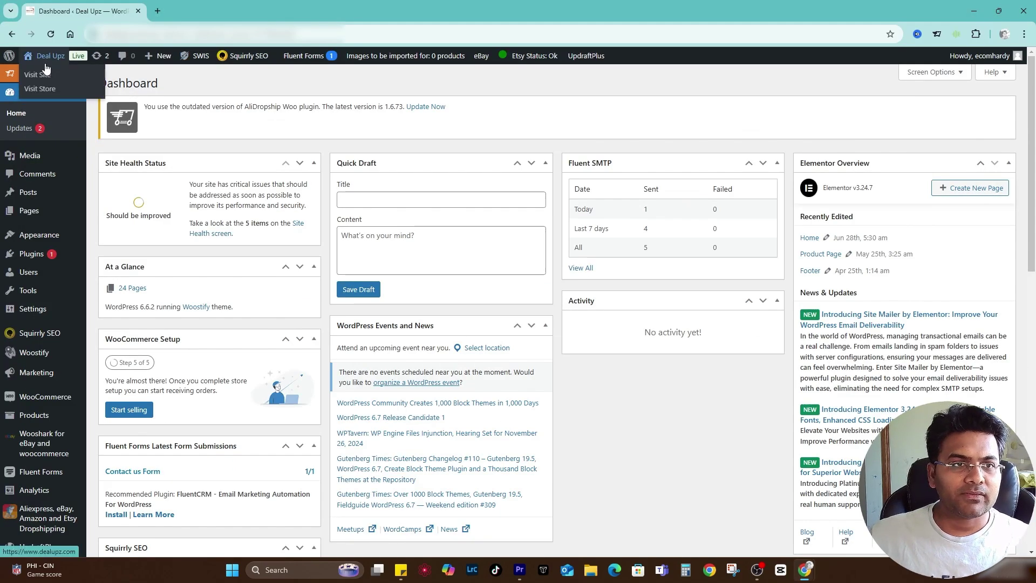
right_click(47, 76)
click(83, 87)
click(220, 8)
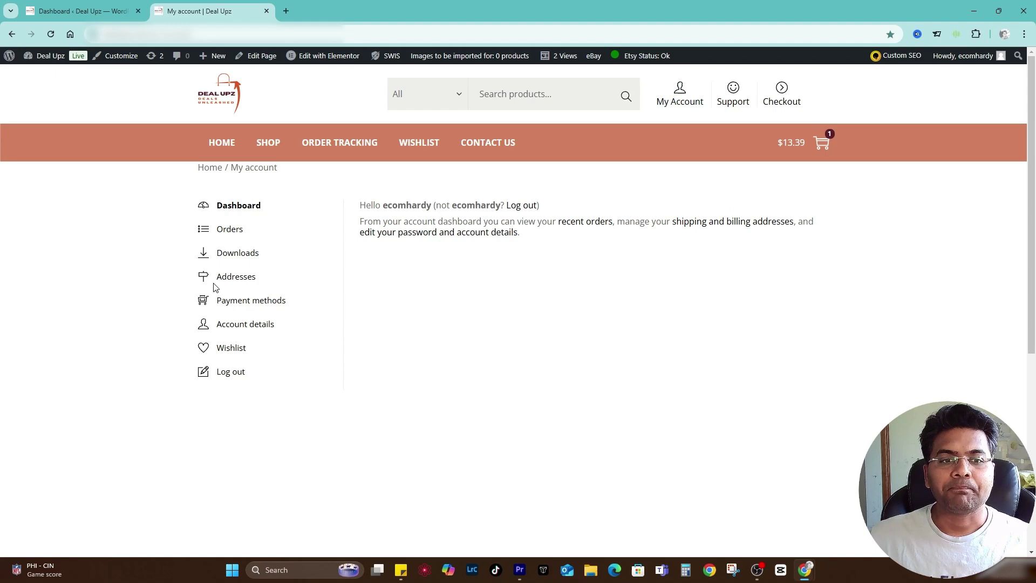
key(ctrl+shift+Tab)
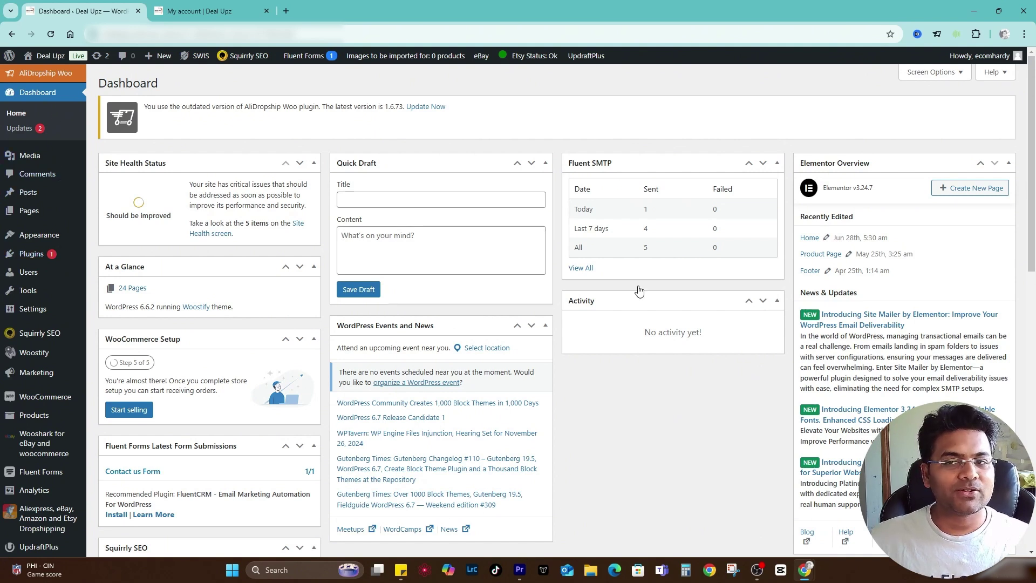
Search plugins for 'login', then install and activate Login/Signup Popup
mouse_move(28, 254)
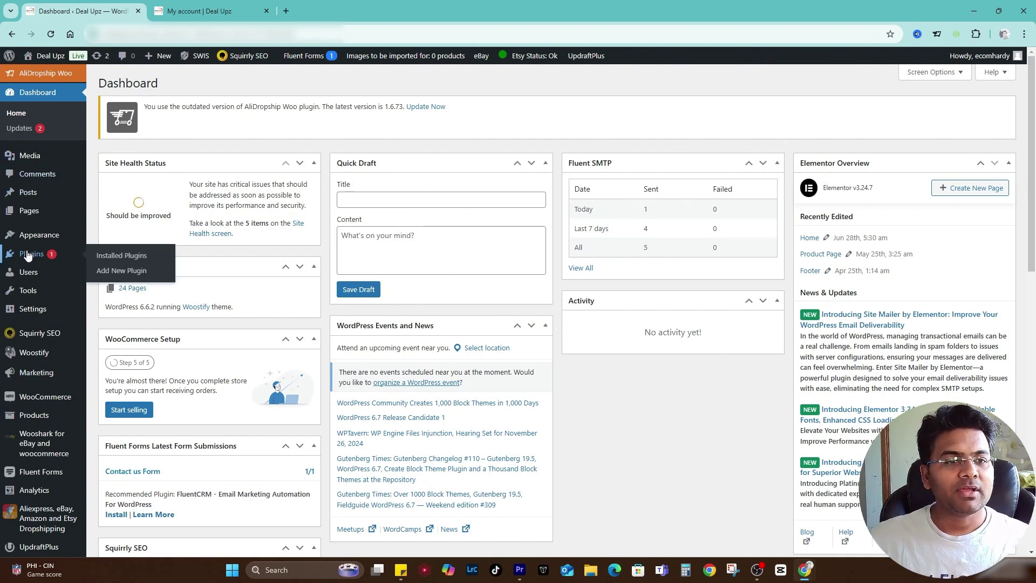
click(119, 272)
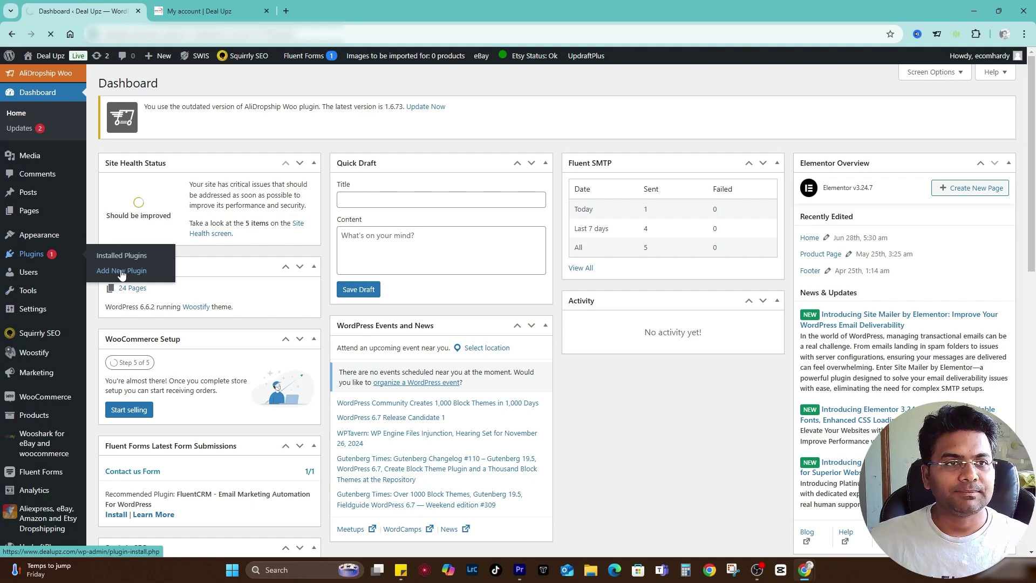
click(861, 163)
text(login)
scroll(771, 149, down, 5)
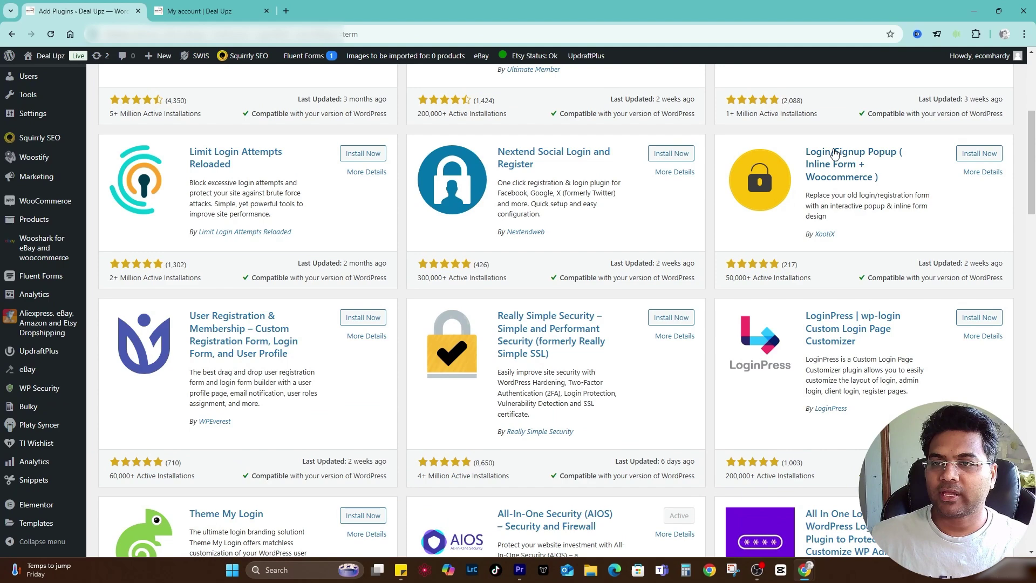
click(969, 154)
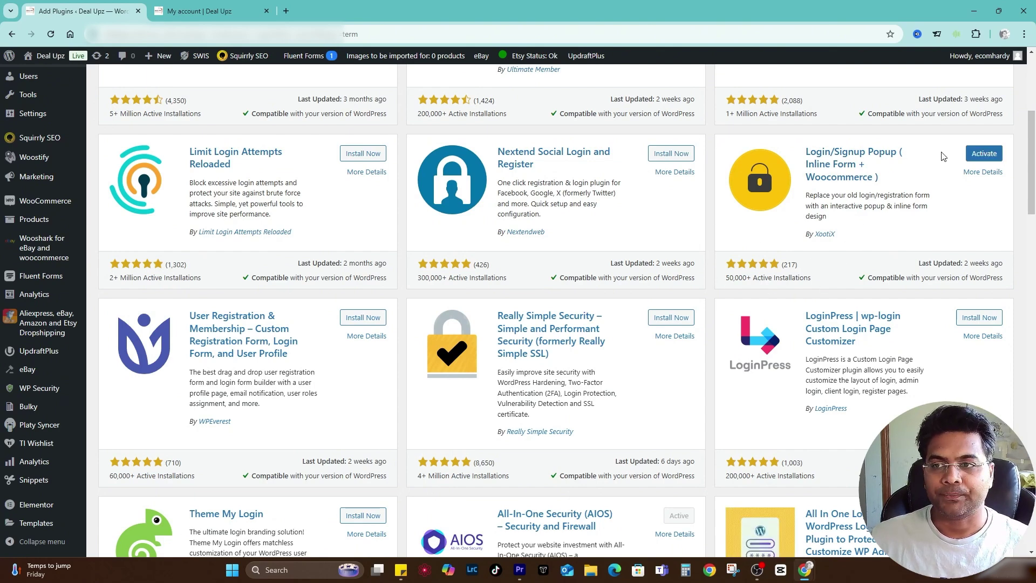
click(965, 158)
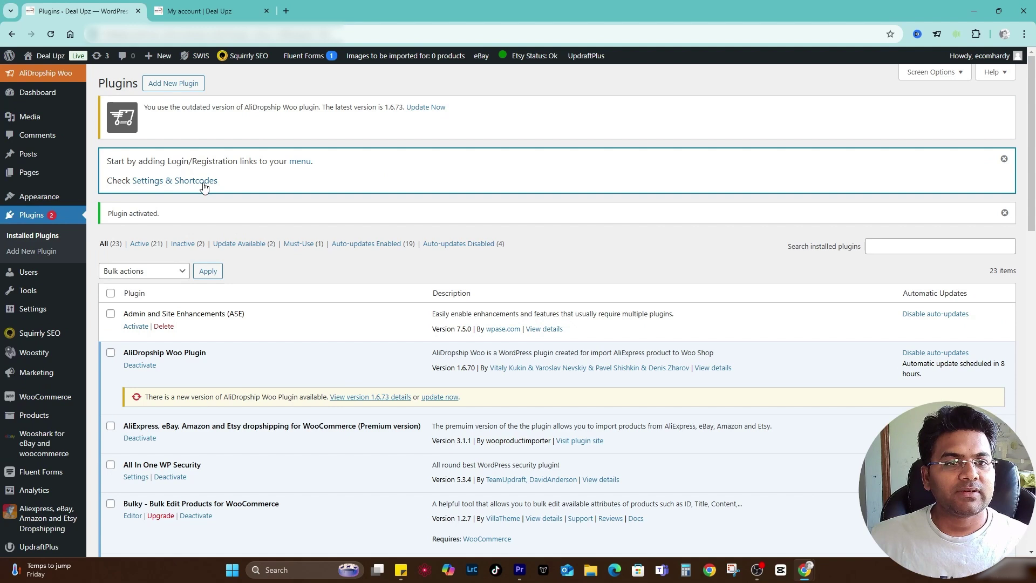
Highlight the plugin's notice about adding login/registration links
drag(104, 166, 319, 162)
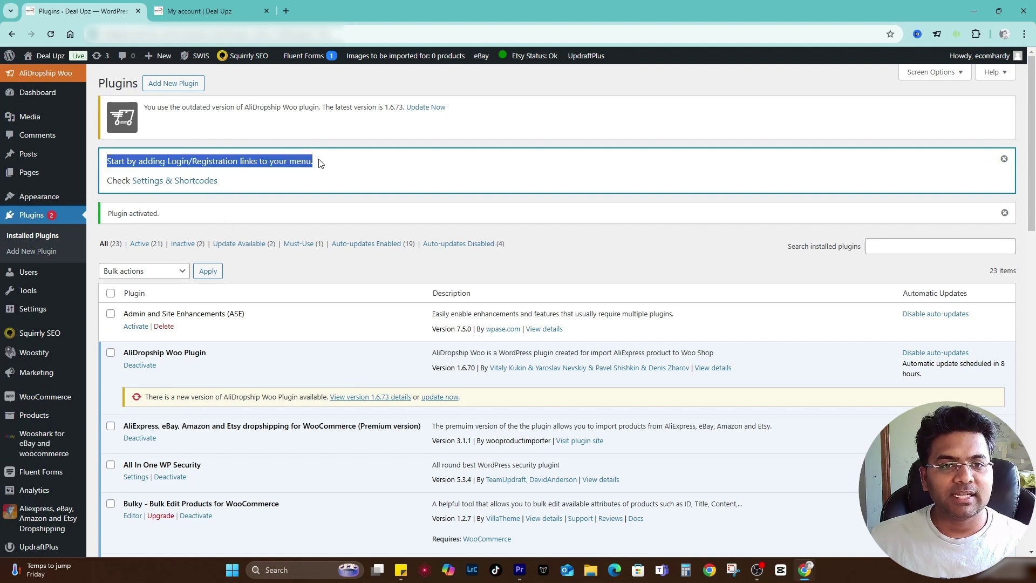
click(312, 161)
drag(173, 161, 259, 158)
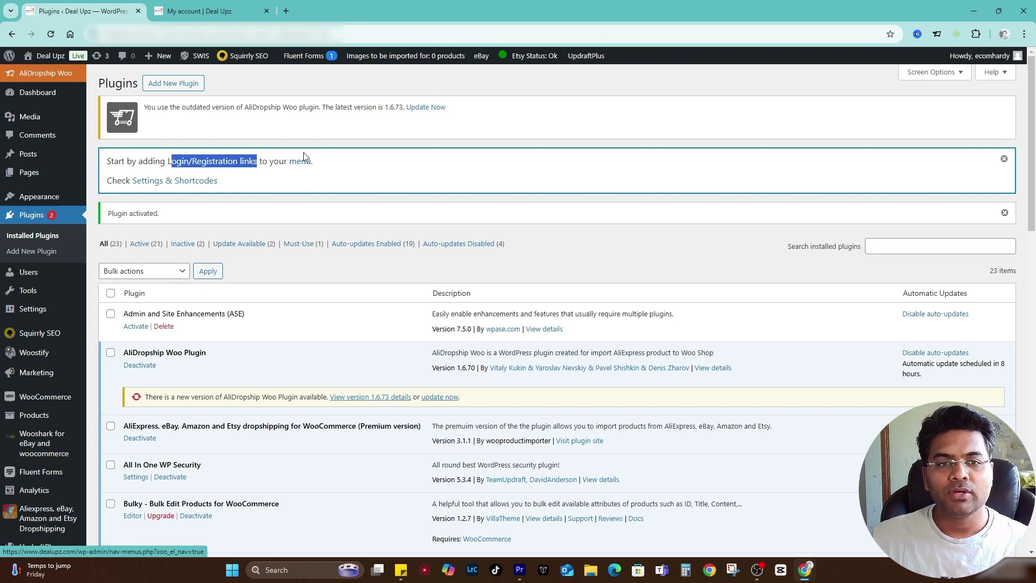
click(312, 182)
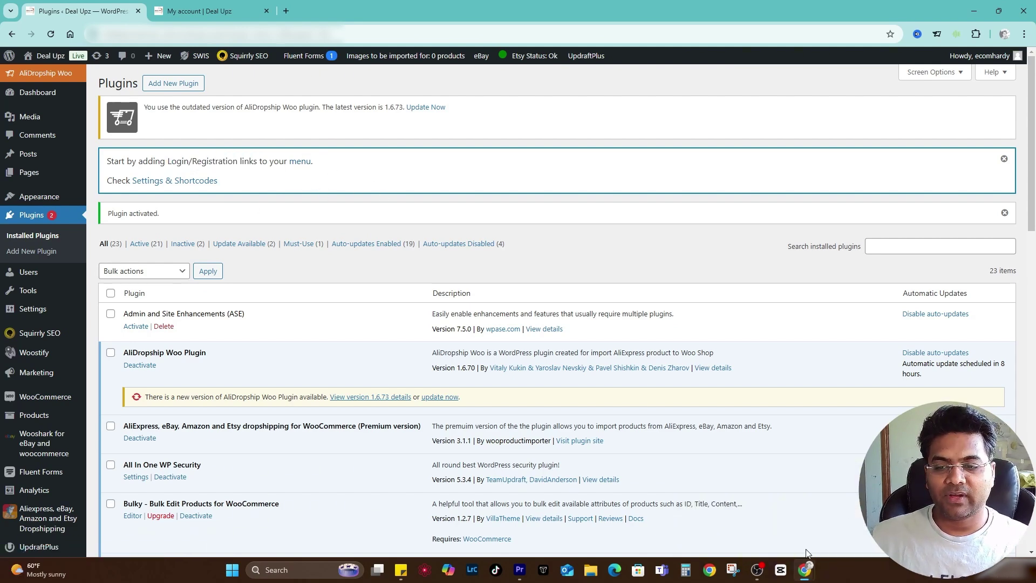
Reload My account in the private window and switch between the Sign Up and Login tabs
mouse_move(804, 571)
click(829, 486)
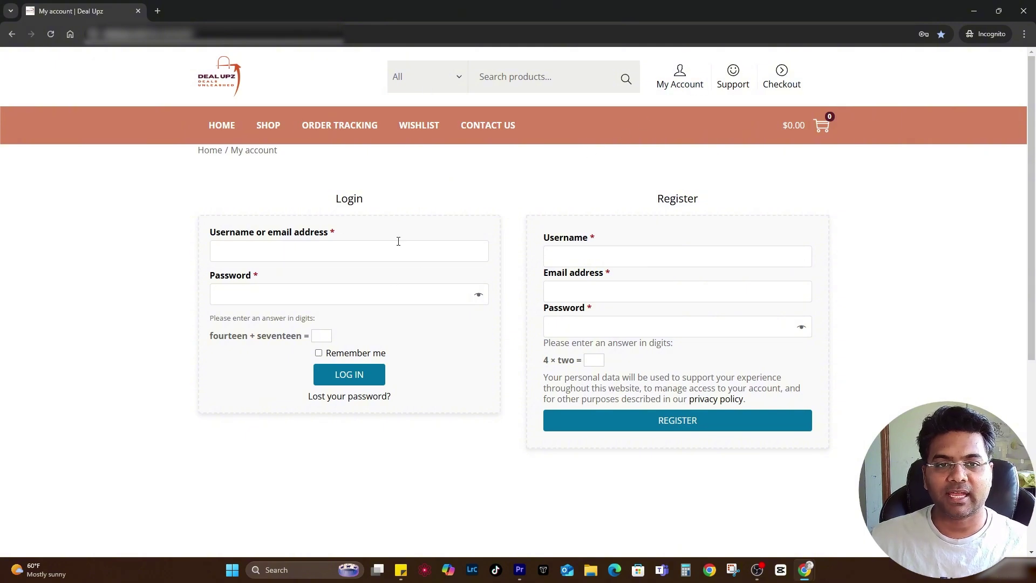
click(54, 40)
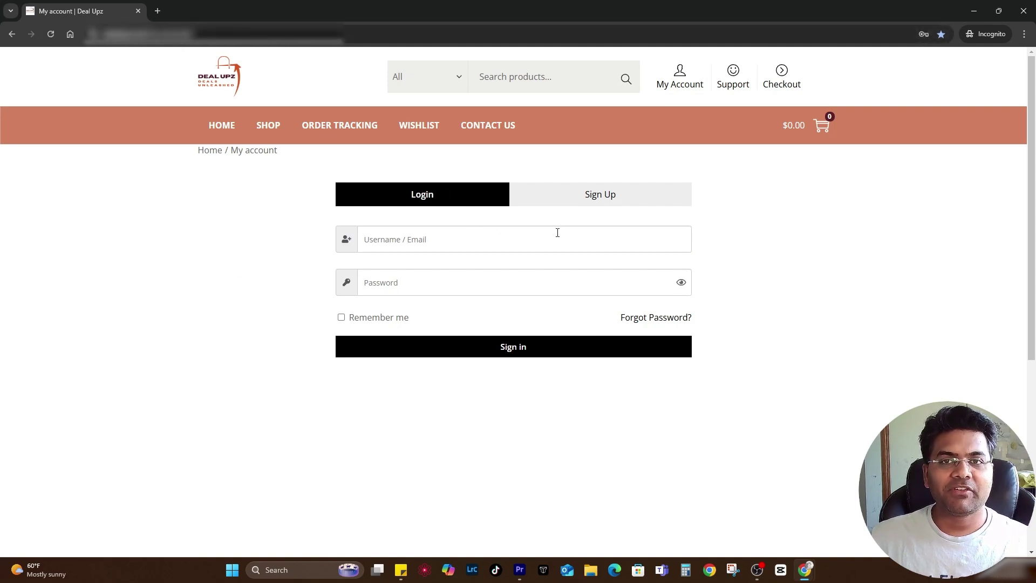
click(600, 197)
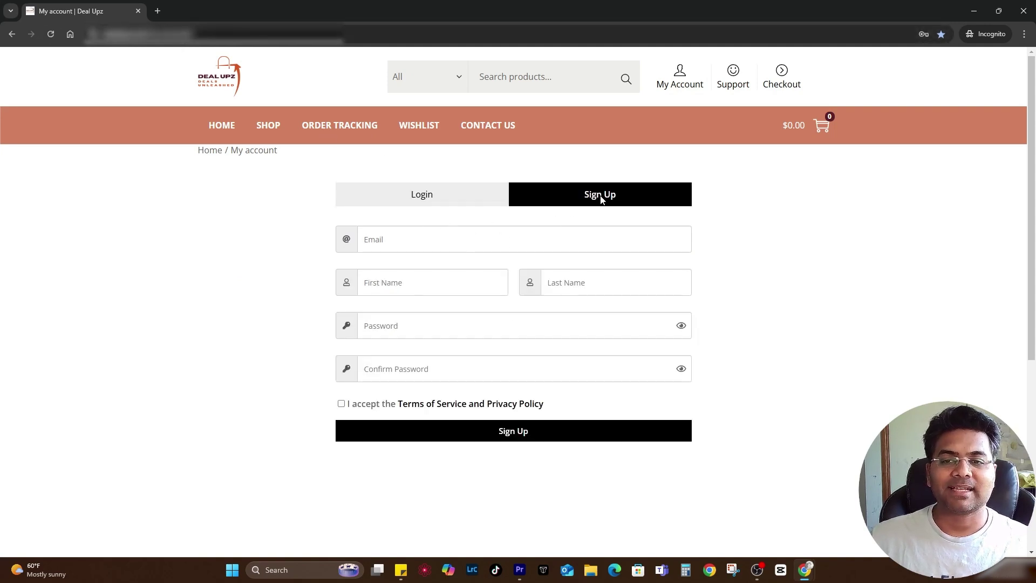
click(429, 193)
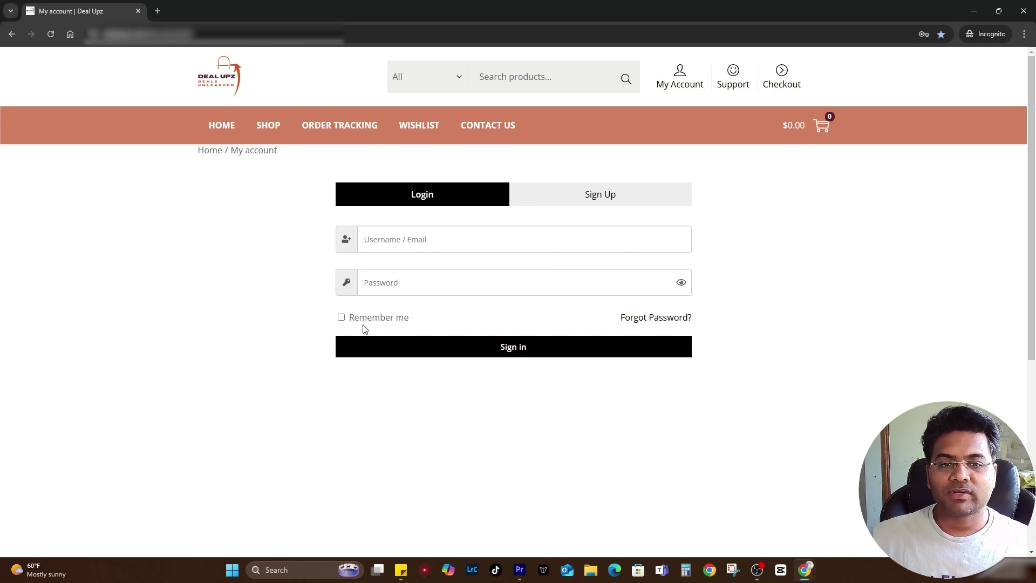
click(618, 199)
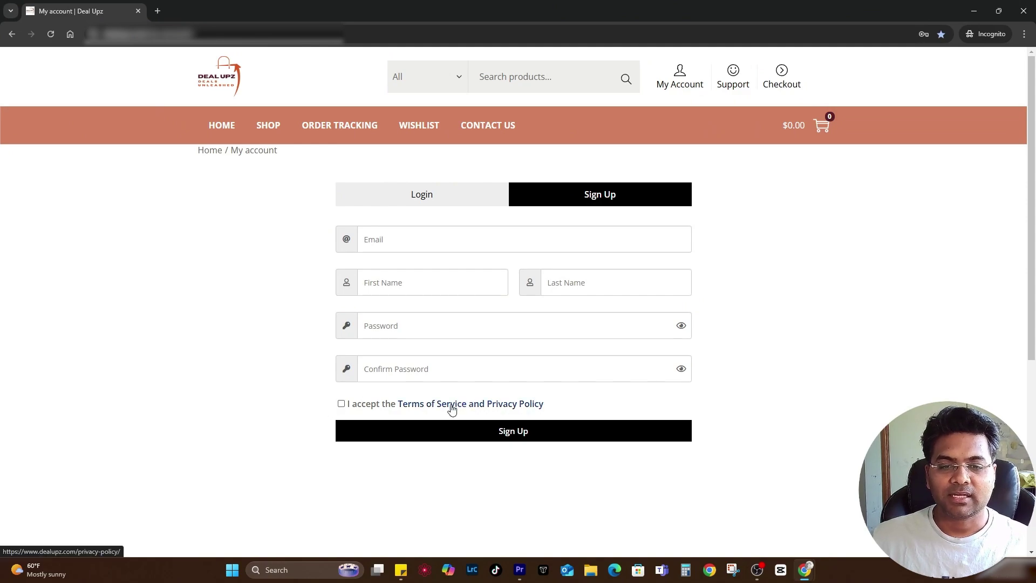
Visit the Terms of Service and Privacy Policy page, return, then close the private window
click(435, 405)
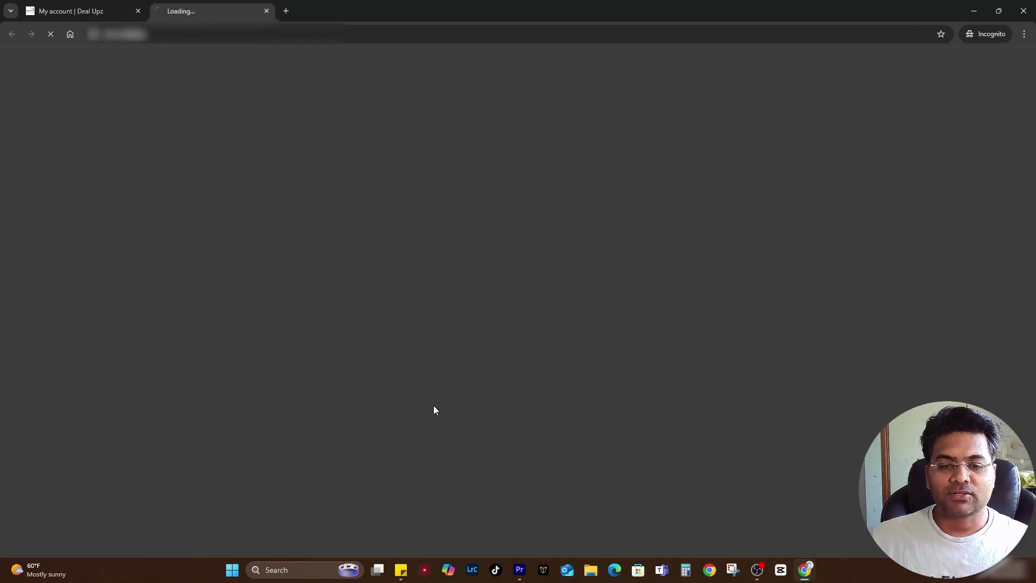
scroll(517, 219, down, 15)
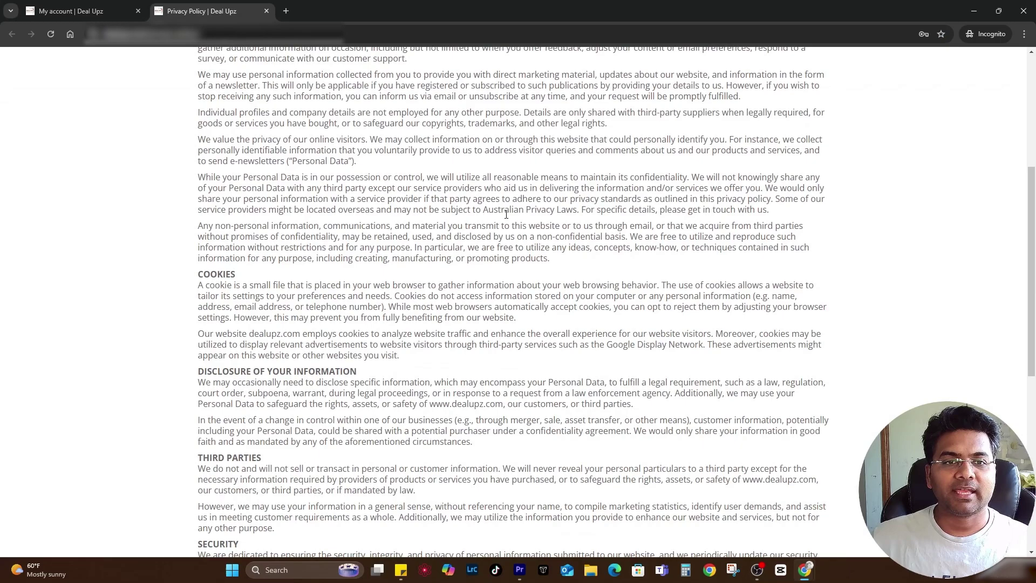
scroll(517, 219, up, 15)
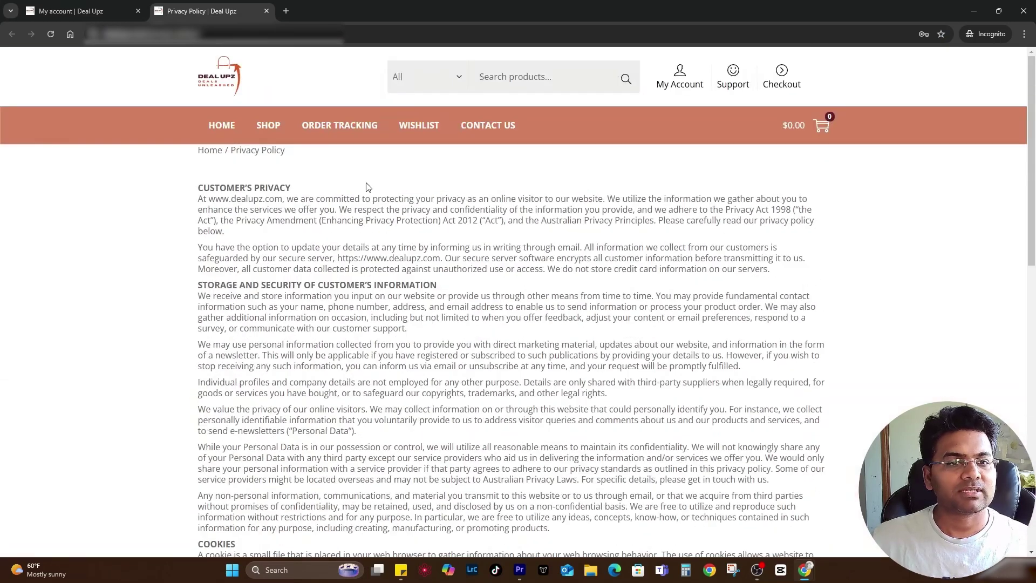
click(86, 11)
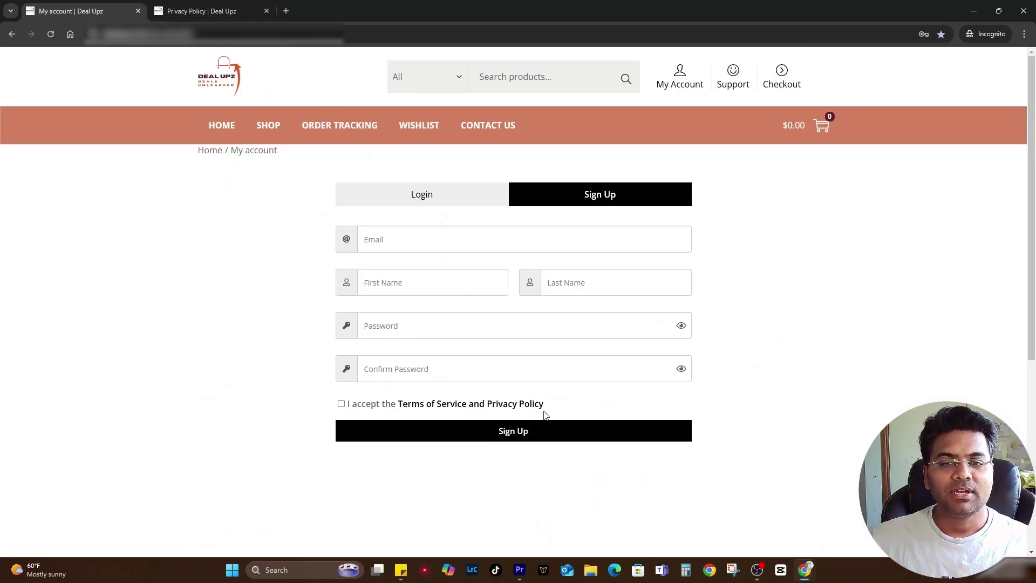
click(1021, 15)
Open the Login/Signup Popup settings on the General tab
scroll(226, 257, down, 2)
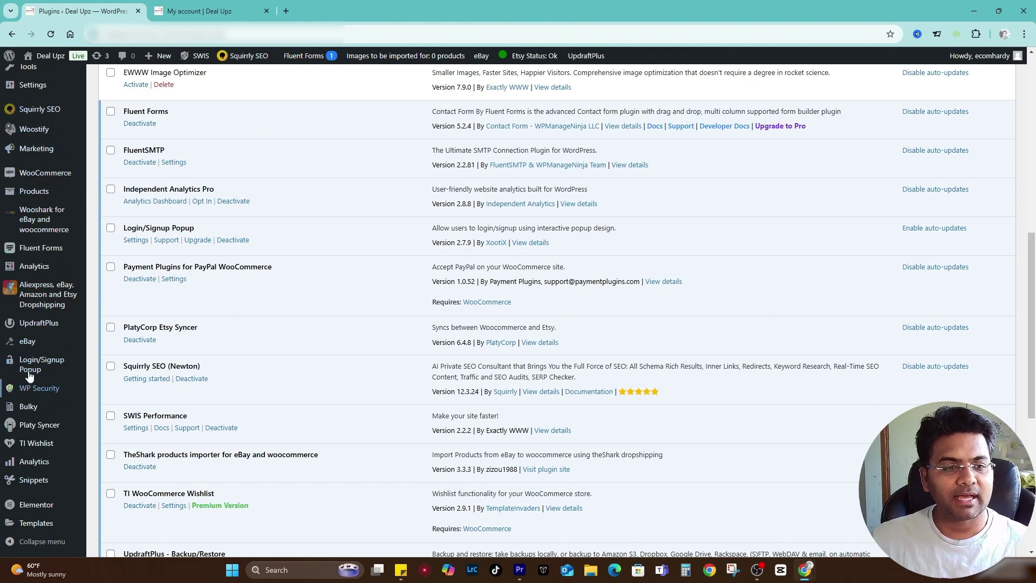
mouse_move(33, 365)
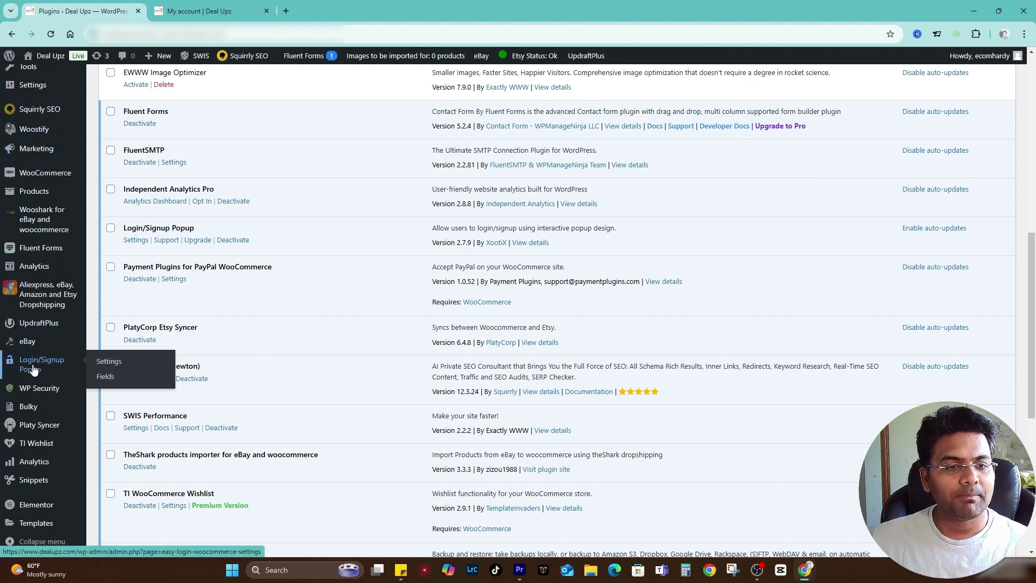
click(114, 363)
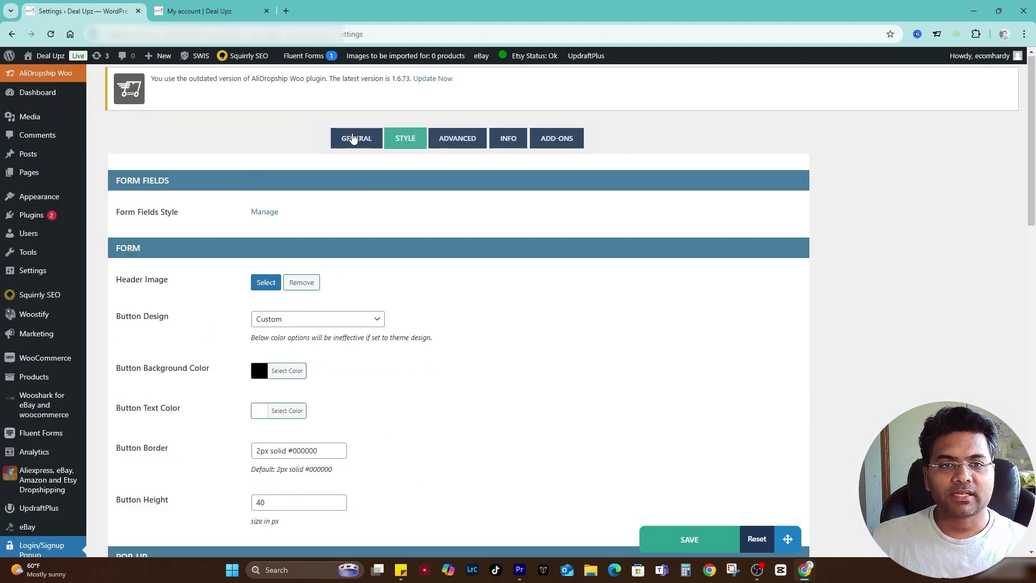
click(353, 139)
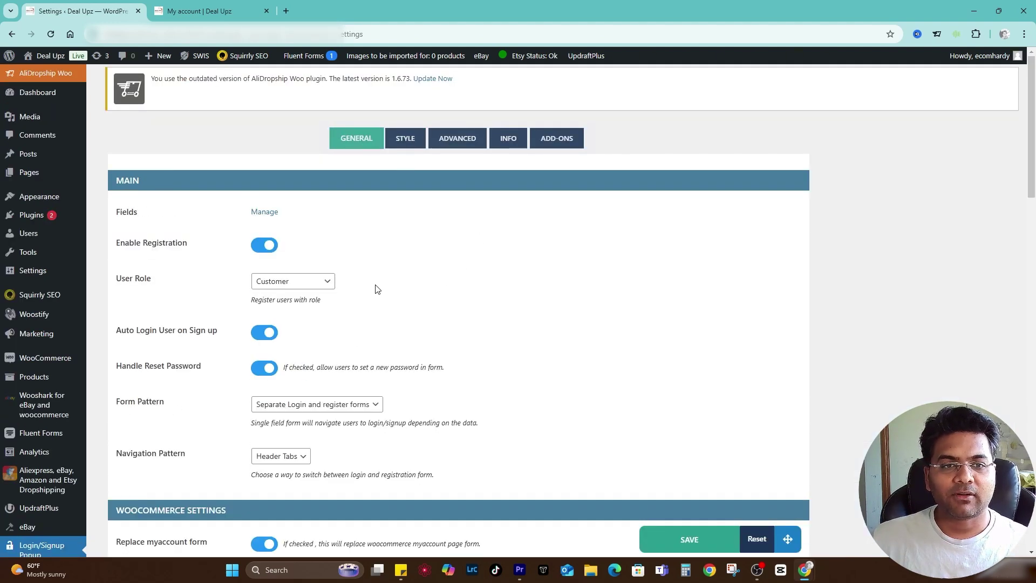
Review the User Role list, keeping Customer, and the Auto Login User on Sign up setting
triple_click(148, 280)
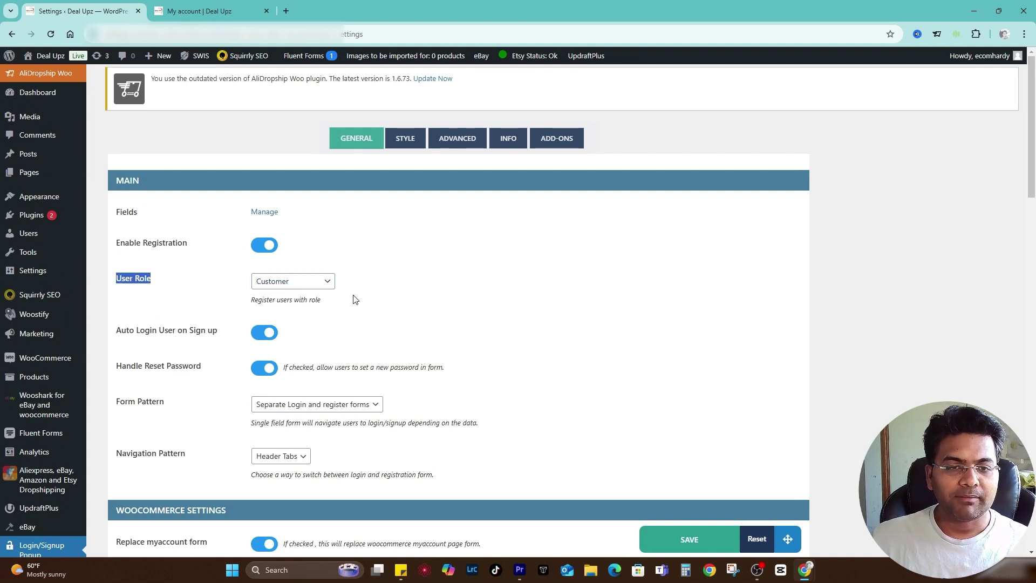
click(266, 285)
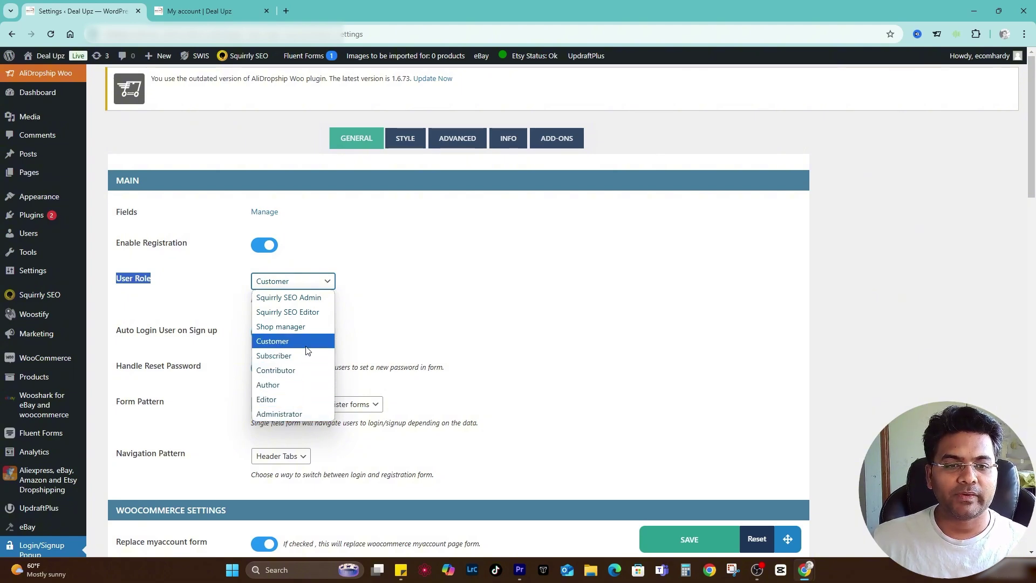
click(458, 310)
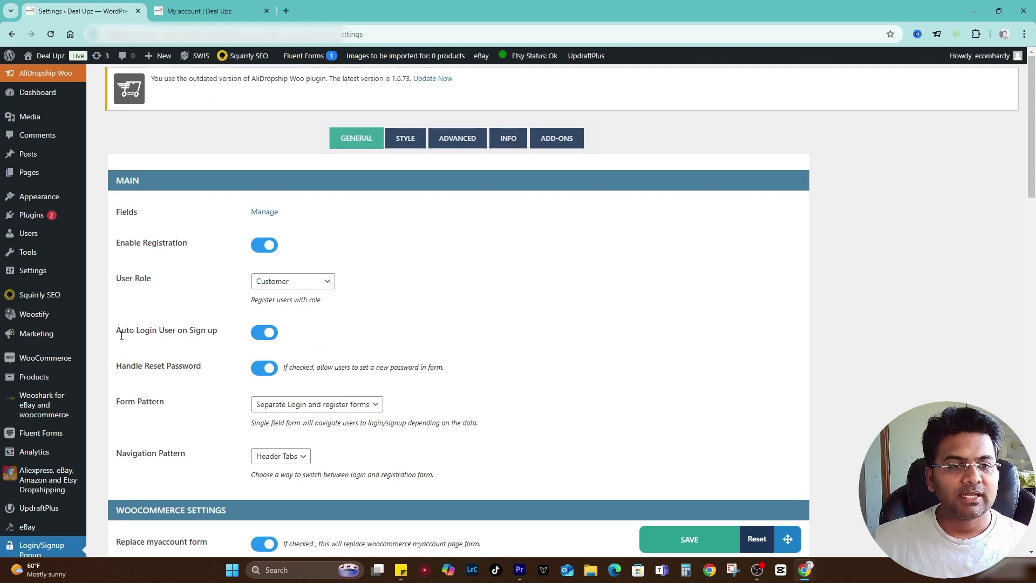
drag(116, 330, 206, 329)
click(221, 333)
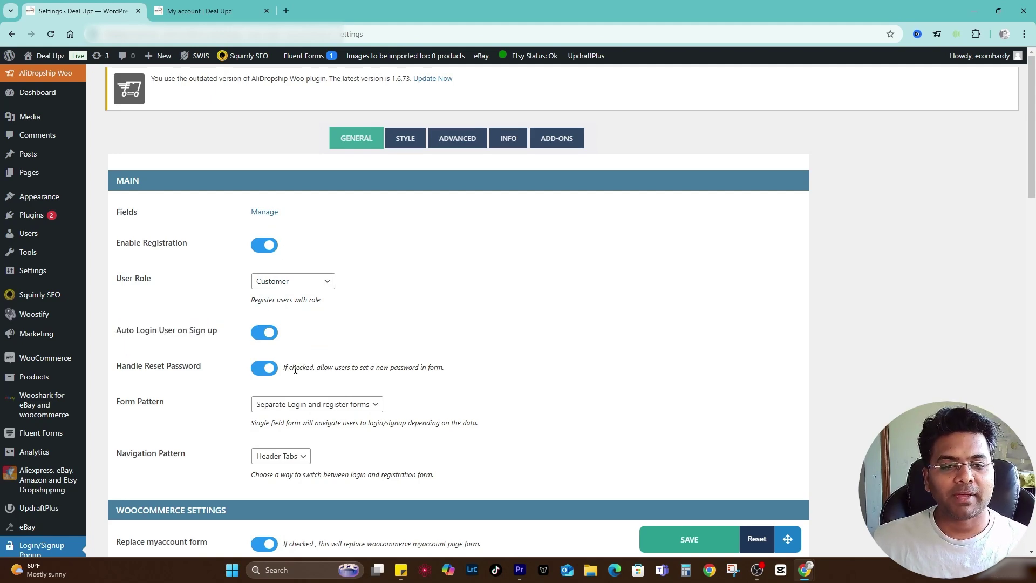
Review the My account page form shortcode in WooCommerce Settings
scroll(295, 475, down, 5)
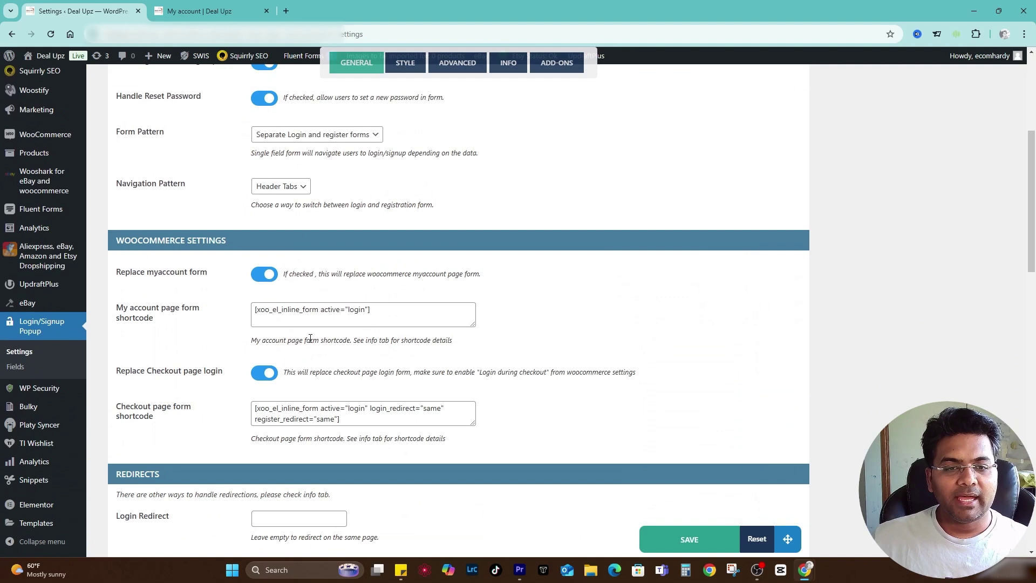
click(385, 319)
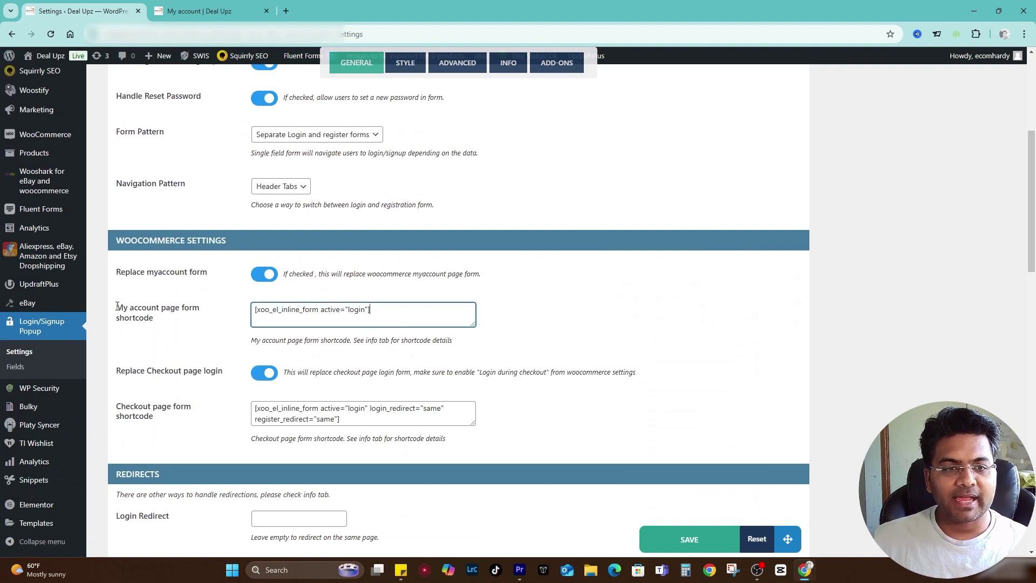
drag(117, 306, 193, 341)
click(192, 319)
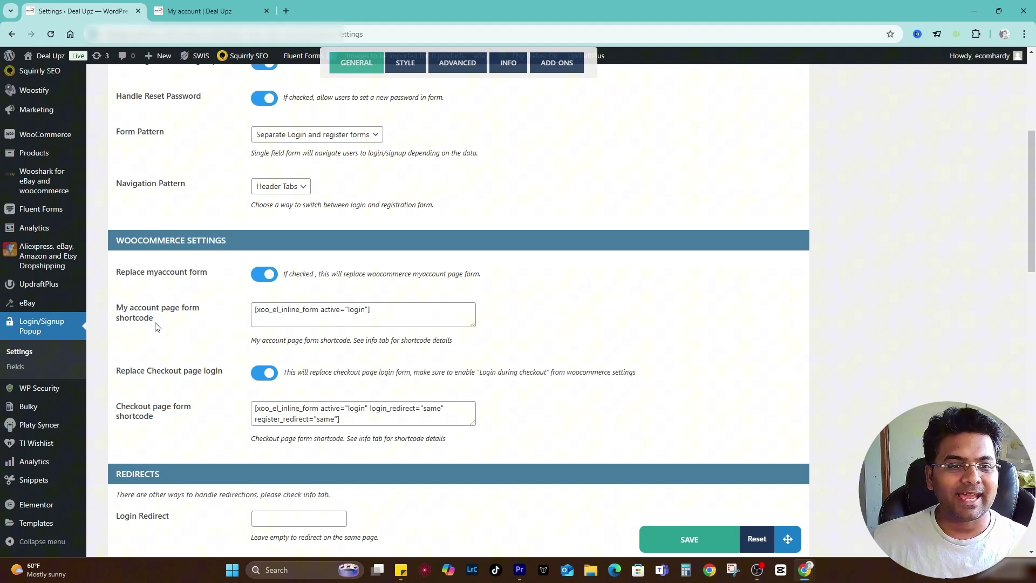
drag(374, 315, 200, 308)
click(396, 310)
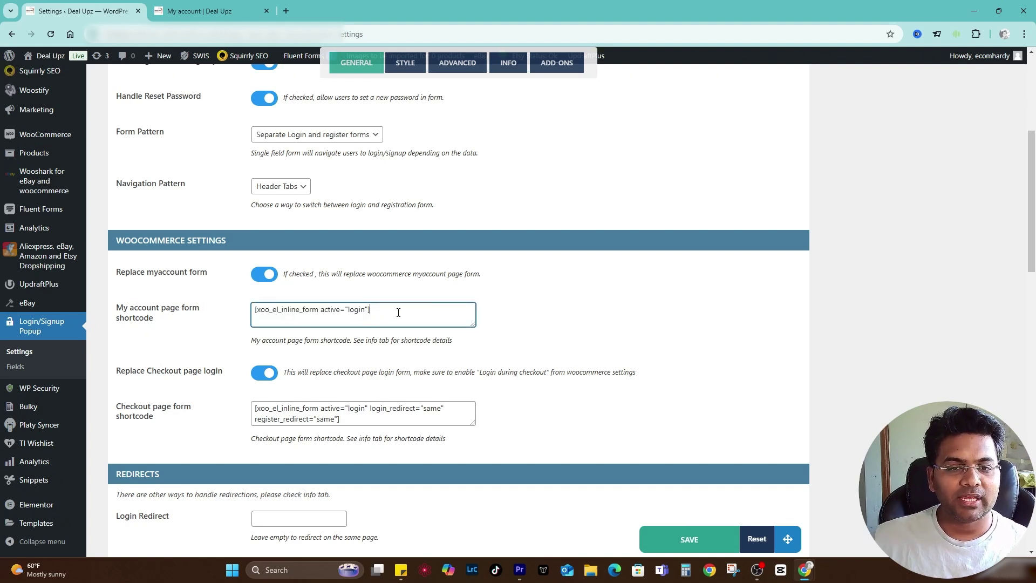
scroll(171, 247, down, 3)
Review the checkout page form shortcode and the empty Login and Register Redirect fields
drag(160, 257, 116, 241)
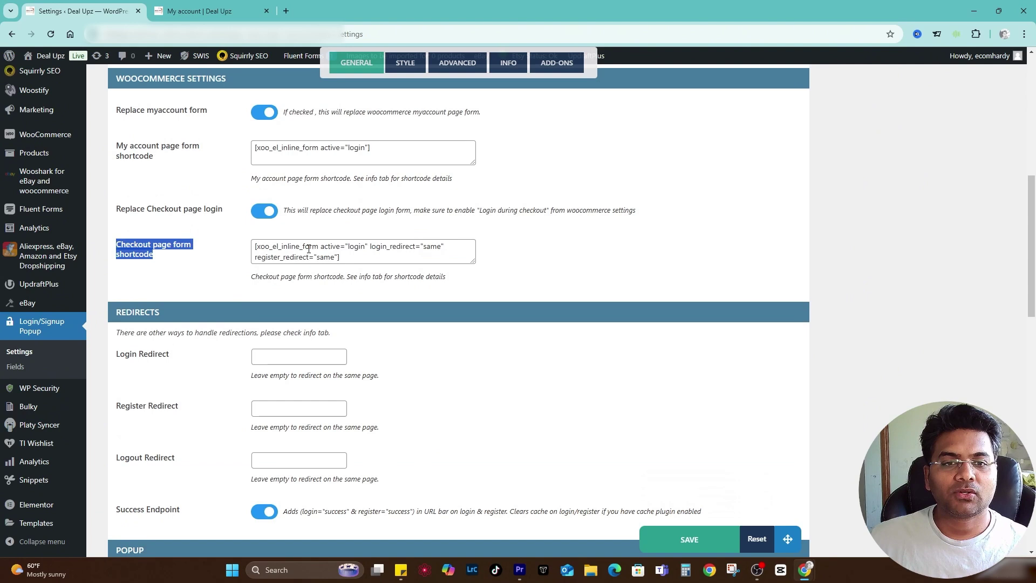
drag(341, 258, 184, 233)
scroll(513, 308, down, 2)
click(298, 300)
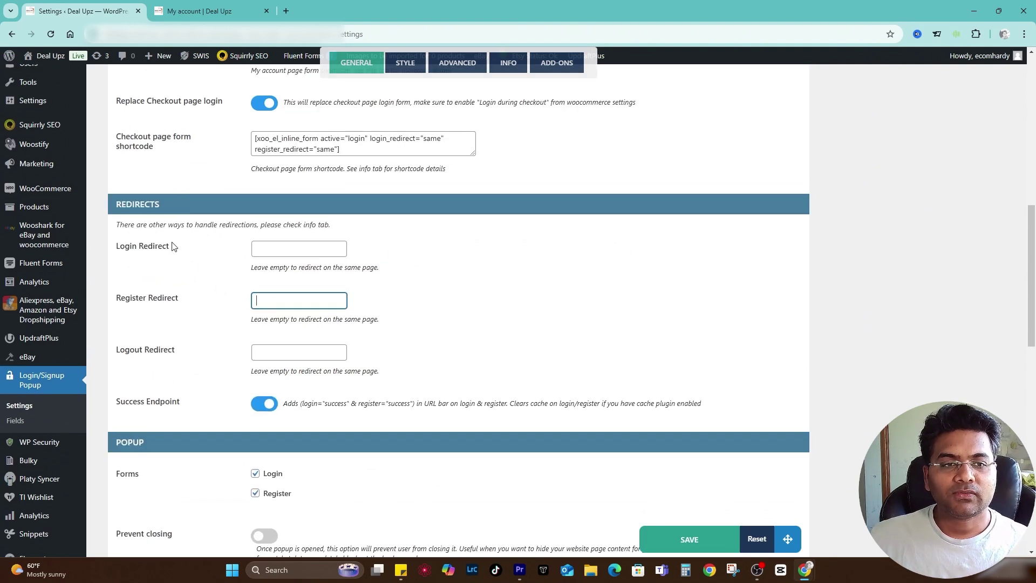
drag(114, 247, 167, 246)
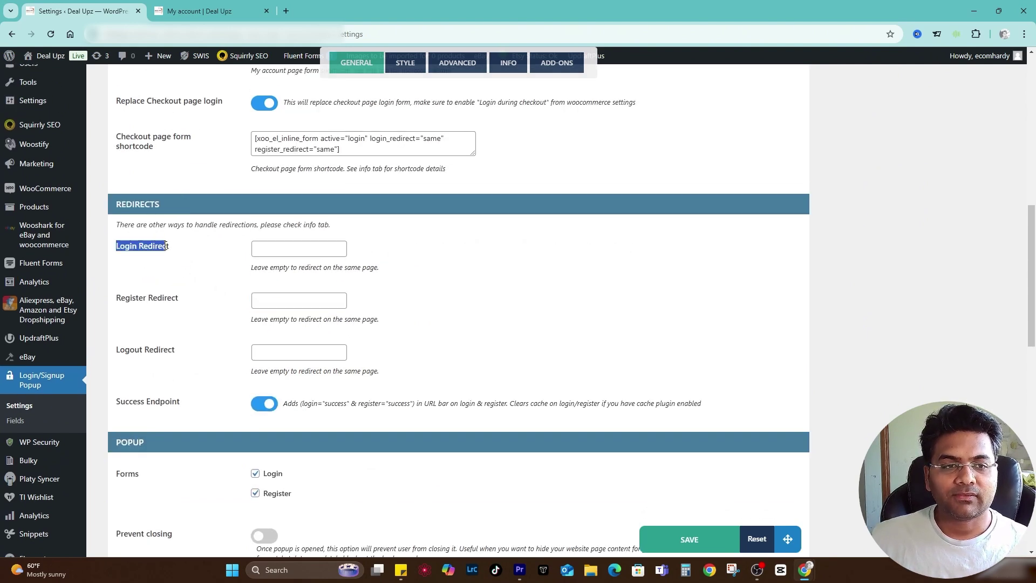
click(191, 260)
click(287, 247)
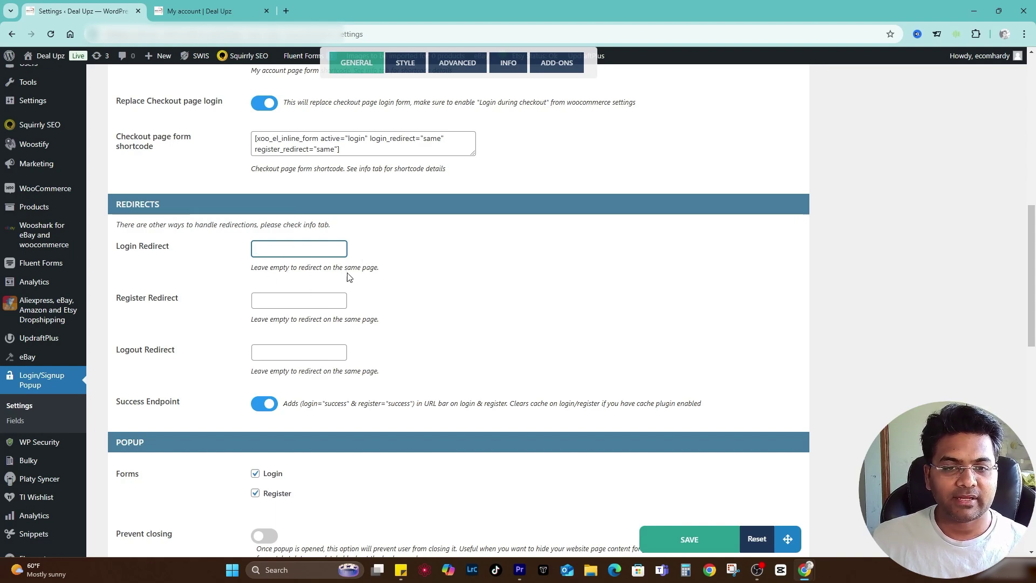
Scroll to the Popup section and switch on Auto open Popup
scroll(347, 272, down, 3)
scroll(345, 281, down, 3)
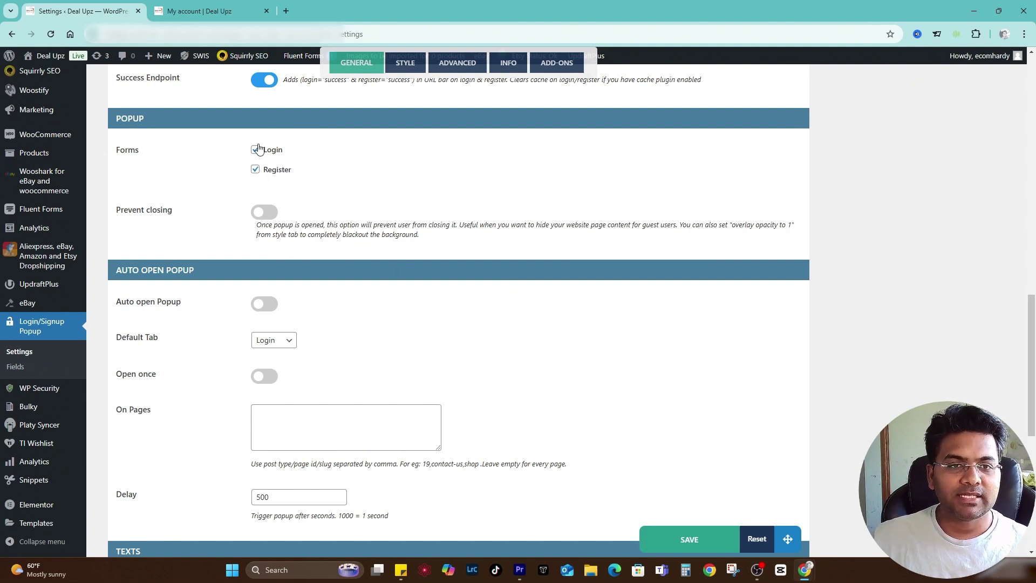
scroll(169, 253, down, 2)
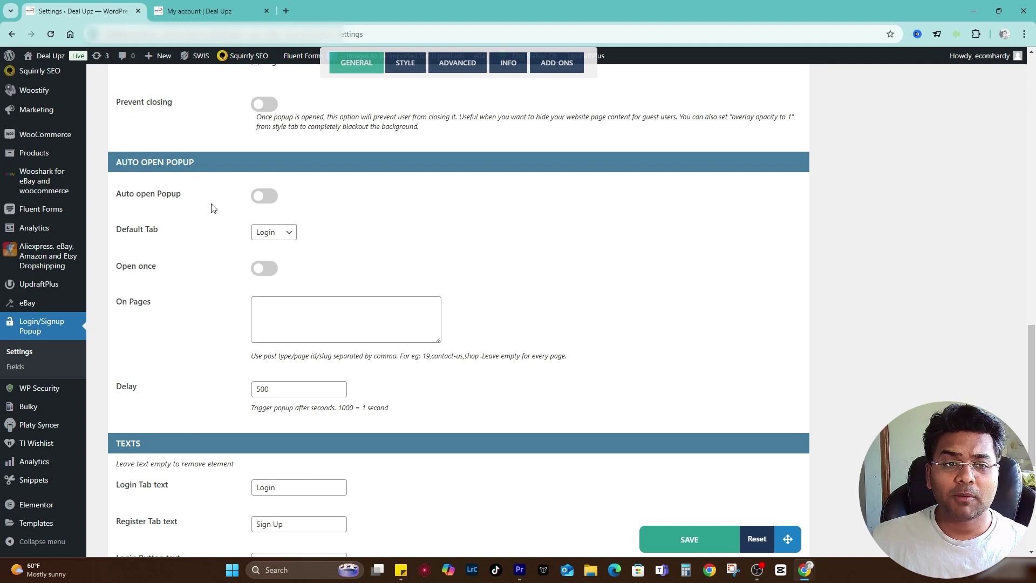
click(270, 199)
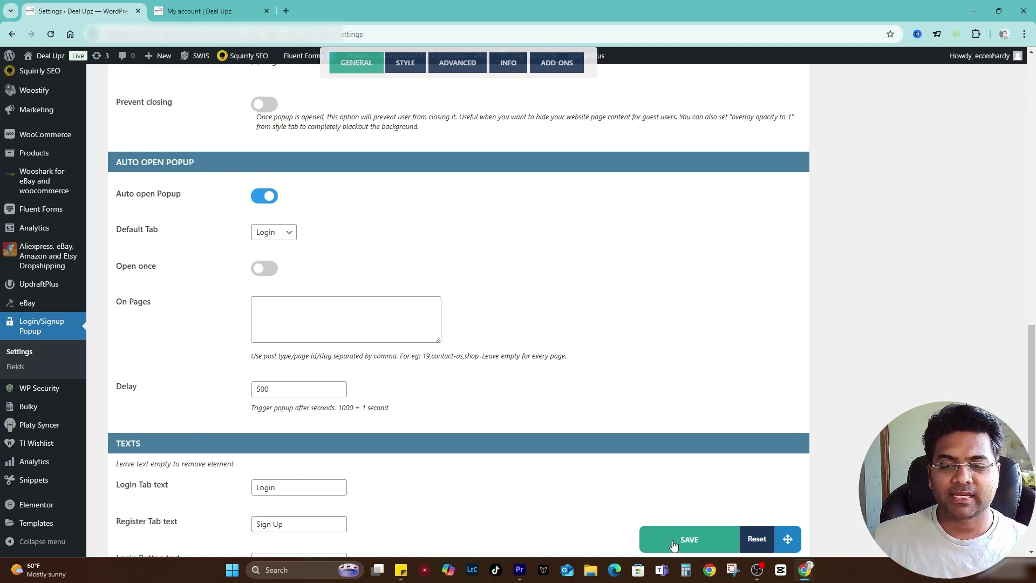
Reload My account and toggle the auto-opened popup between Login and Sign Up, ending on Sign Up
key(alt+Tab)
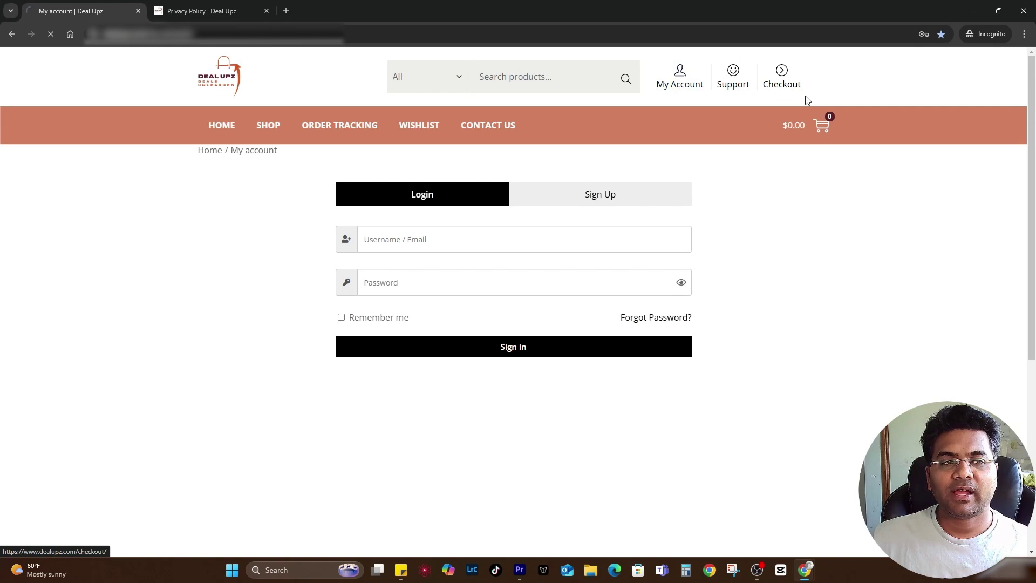
click(683, 86)
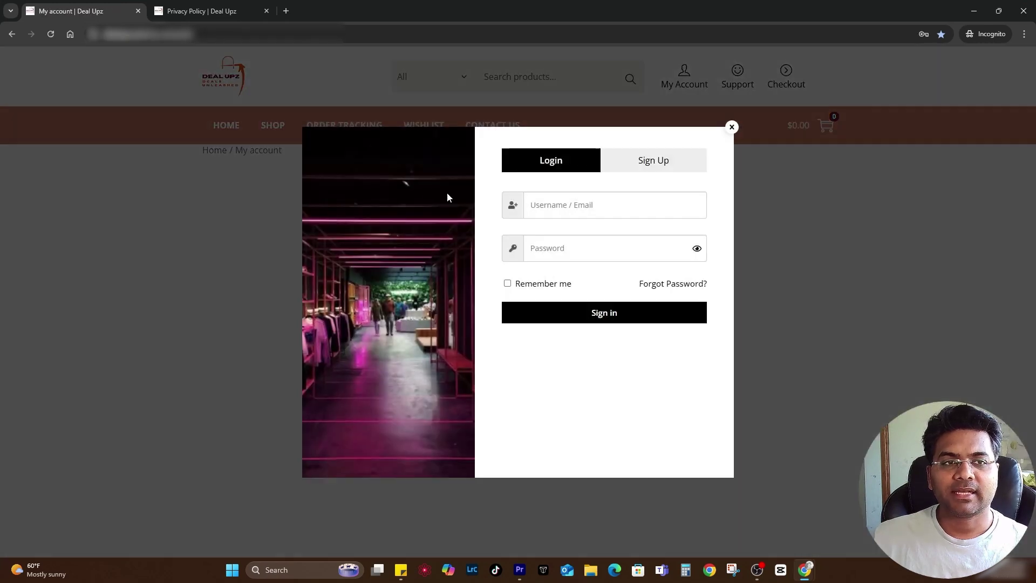
click(663, 155)
click(573, 159)
click(629, 167)
click(543, 169)
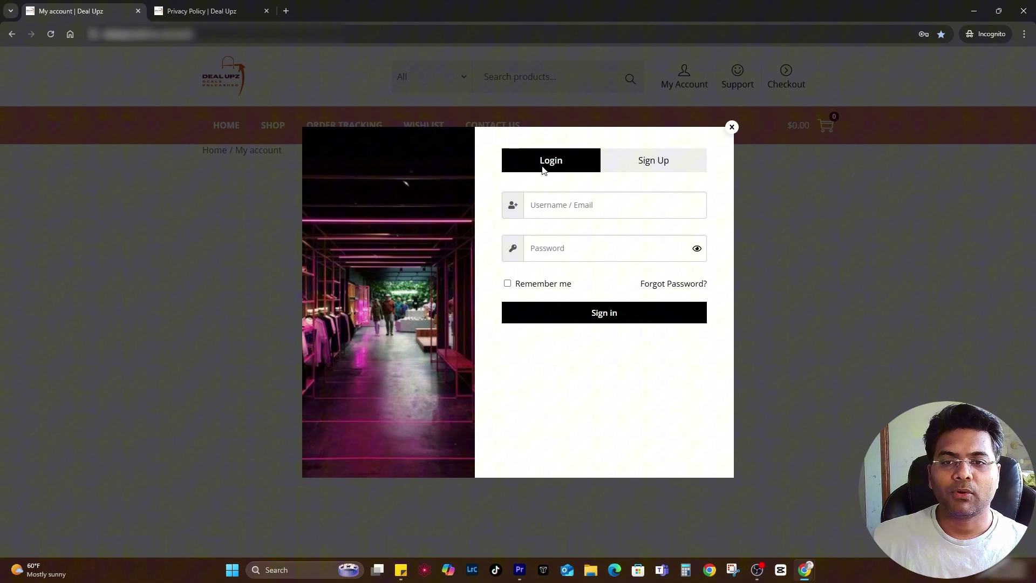
click(642, 172)
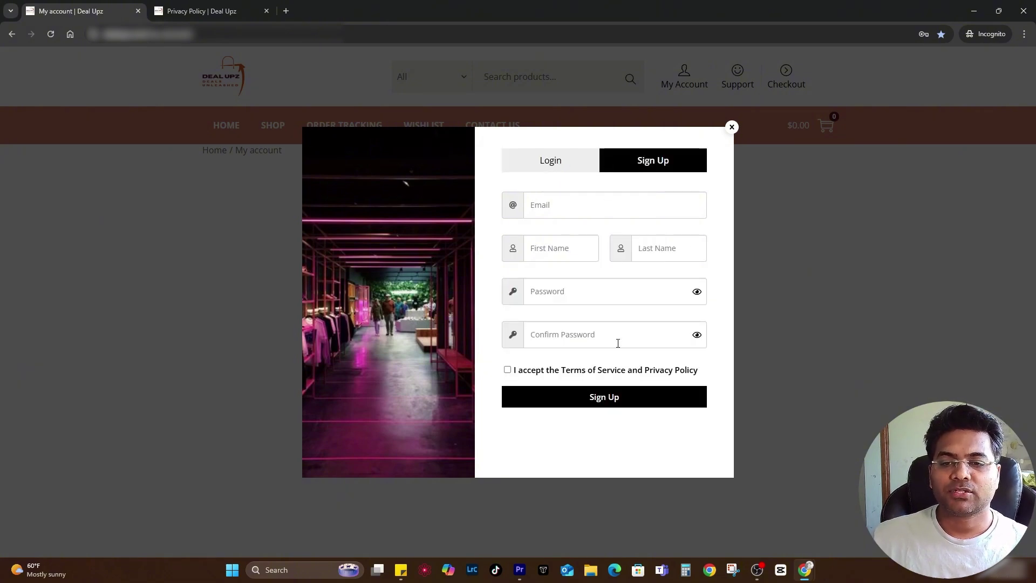
Enable the Open once toggle, save, and review the Texts labels like Sign in and Sign Up
click(974, 11)
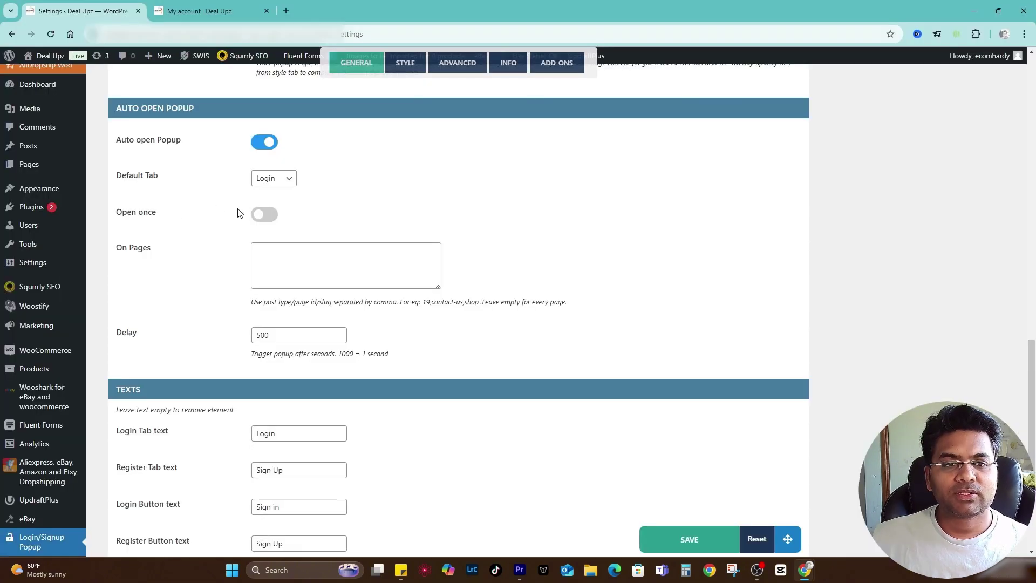
click(269, 214)
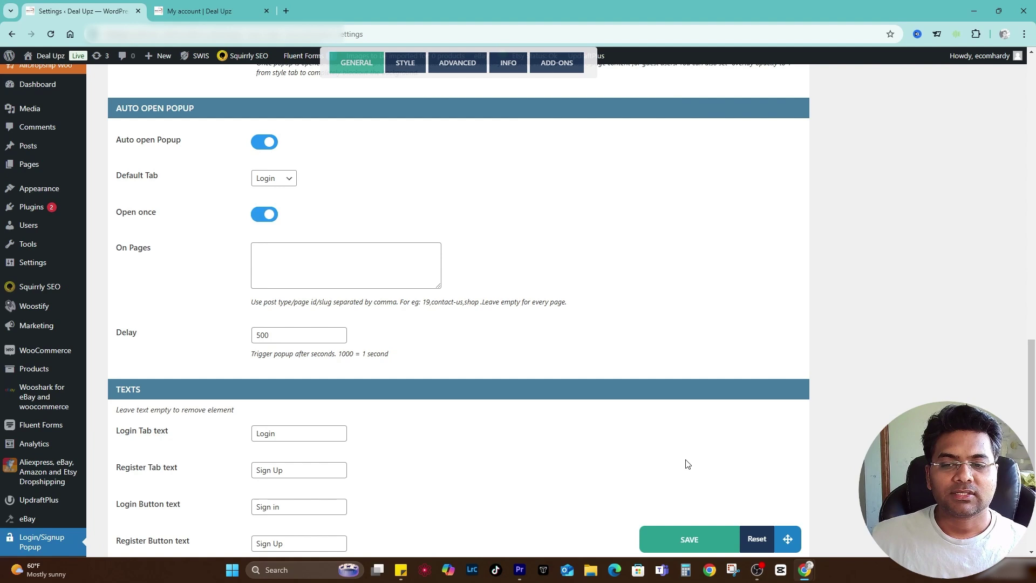
click(692, 541)
scroll(367, 278, down, 5)
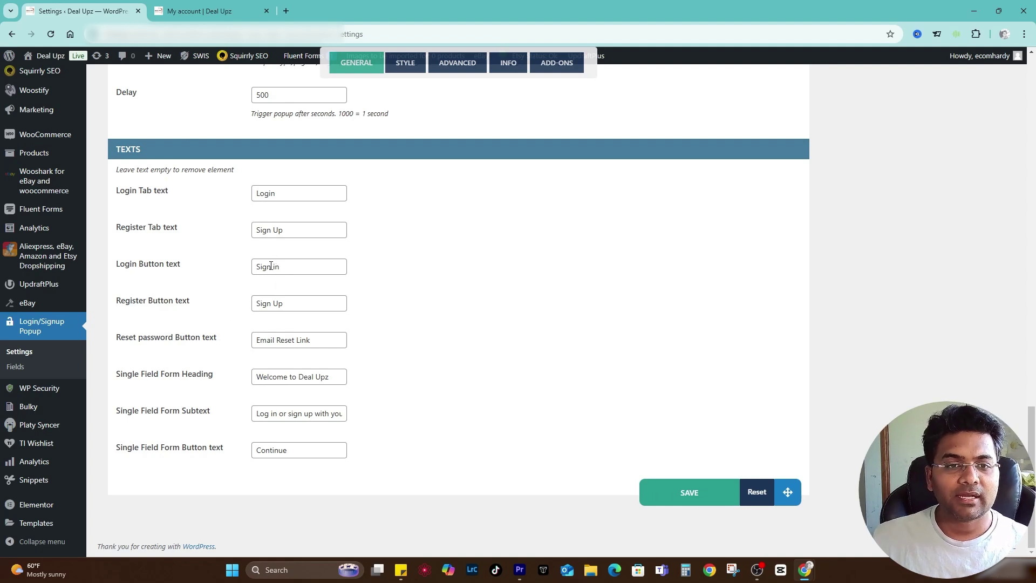
click(263, 266)
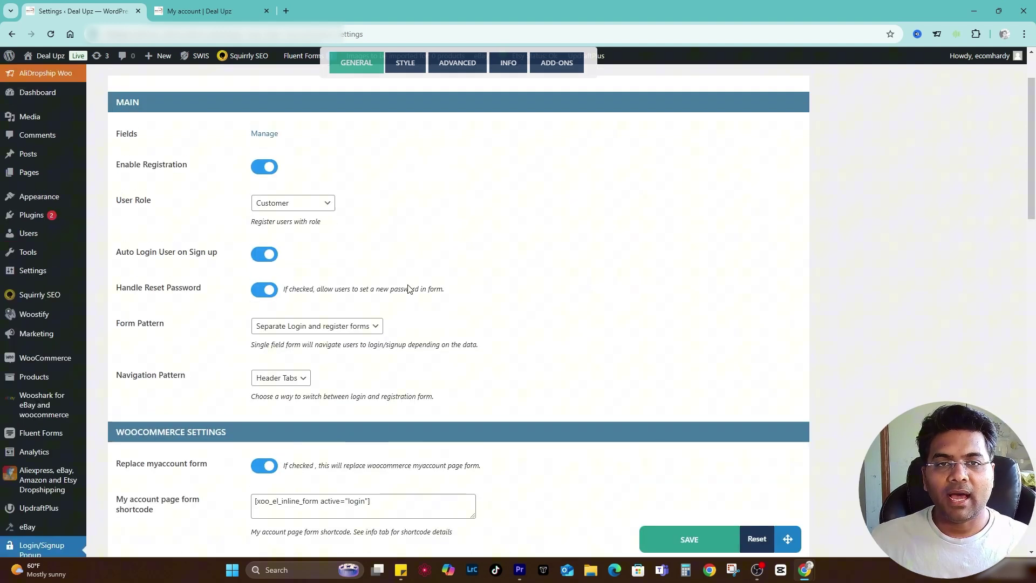
scroll(346, 283, up, 2)
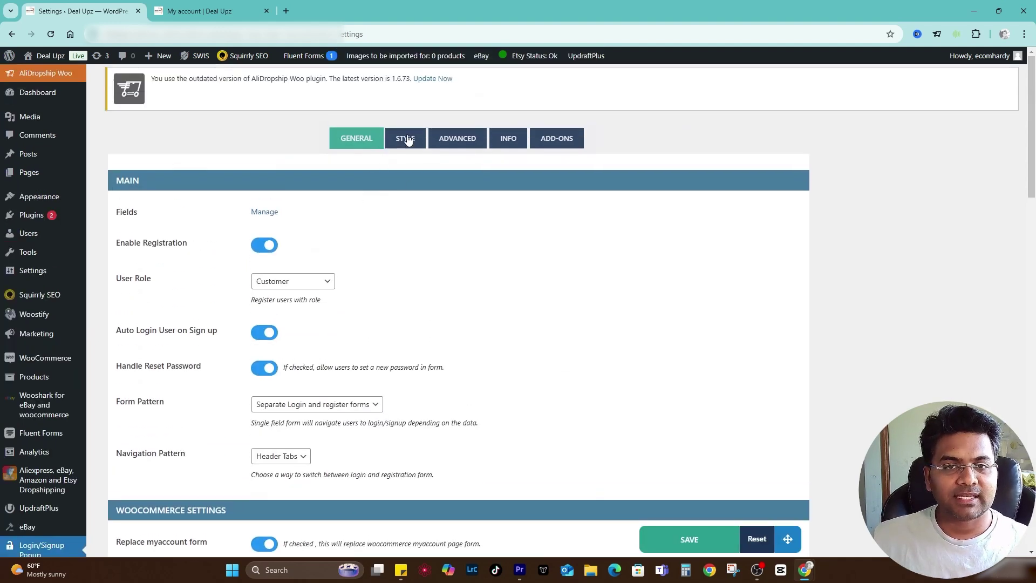
On the STYLE tab, open the Button Background Color picker
click(405, 140)
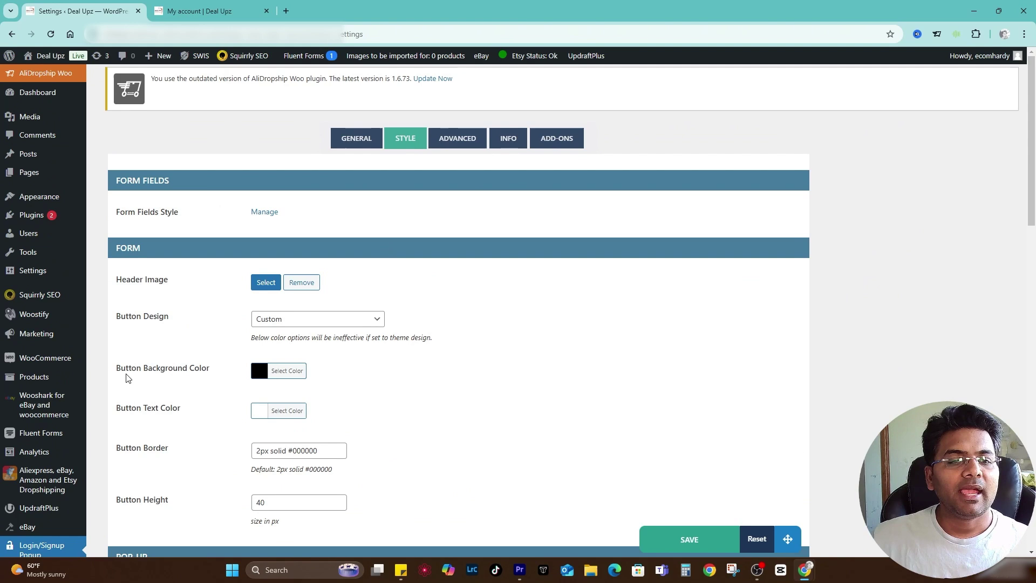
drag(116, 368, 211, 373)
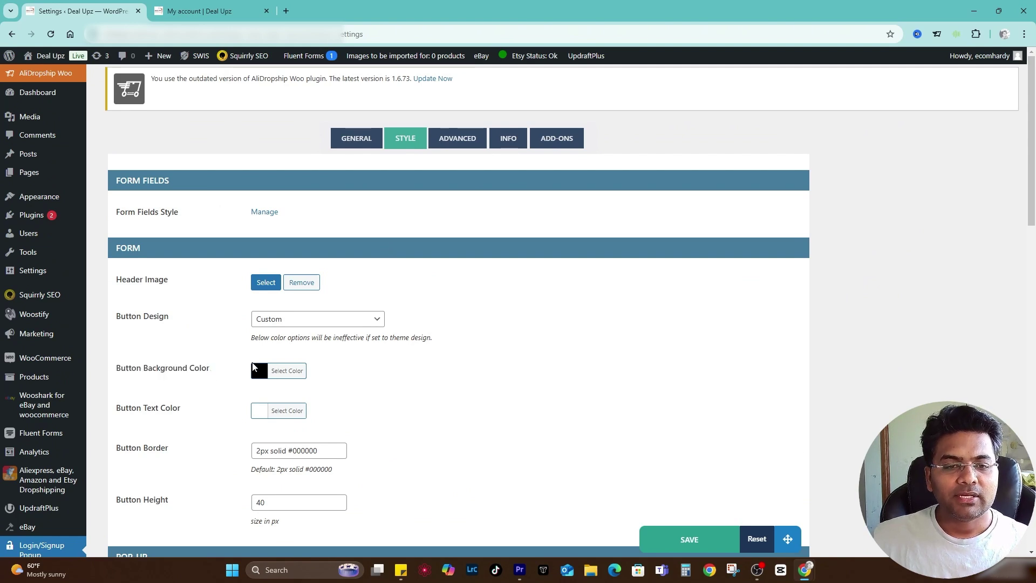
click(261, 370)
scroll(295, 436, down, 1)
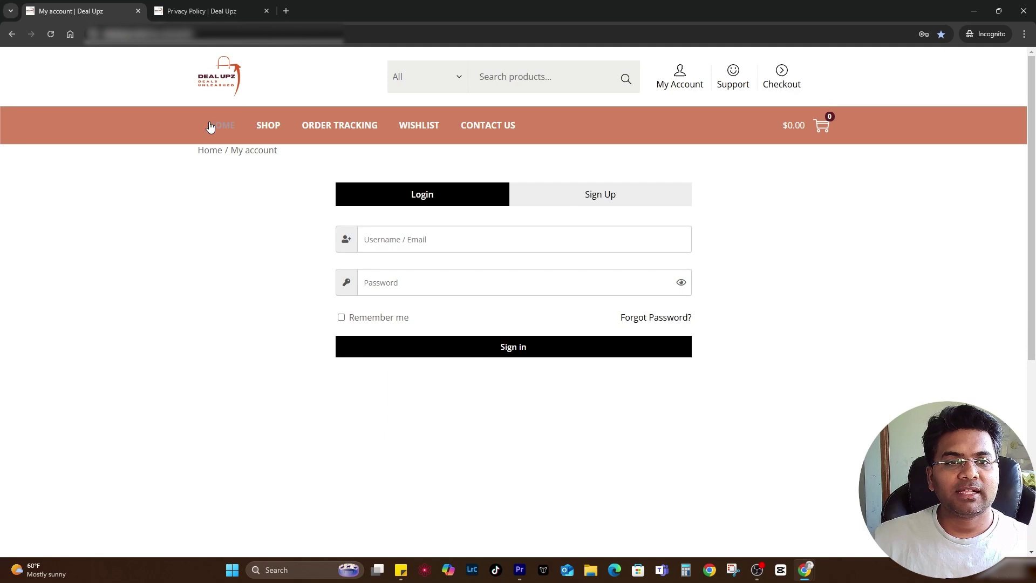
Inspect the storefront header bar in developer tools to read its background colour, #D17F60
right_click(146, 118)
click(215, 337)
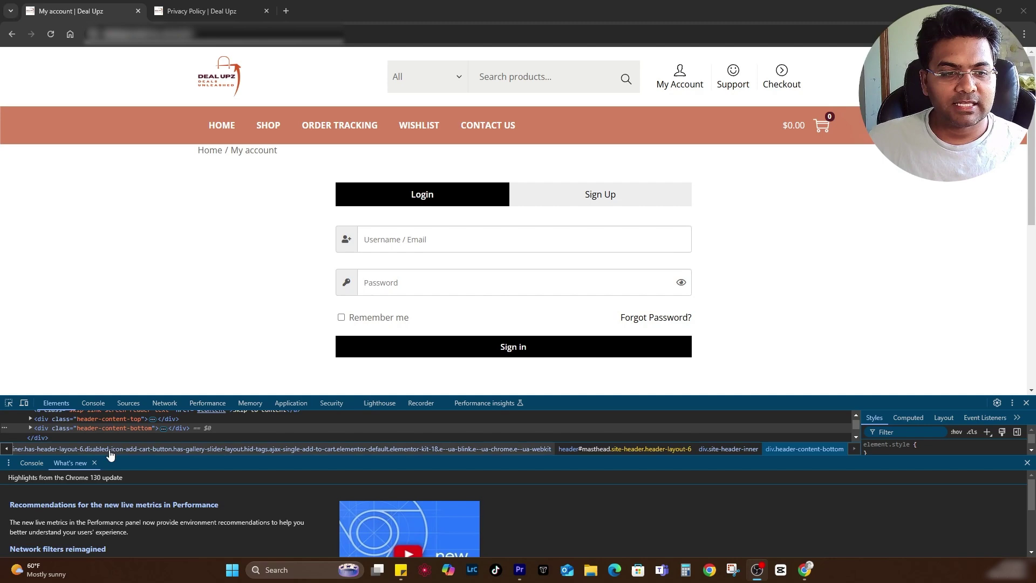
click(9, 403)
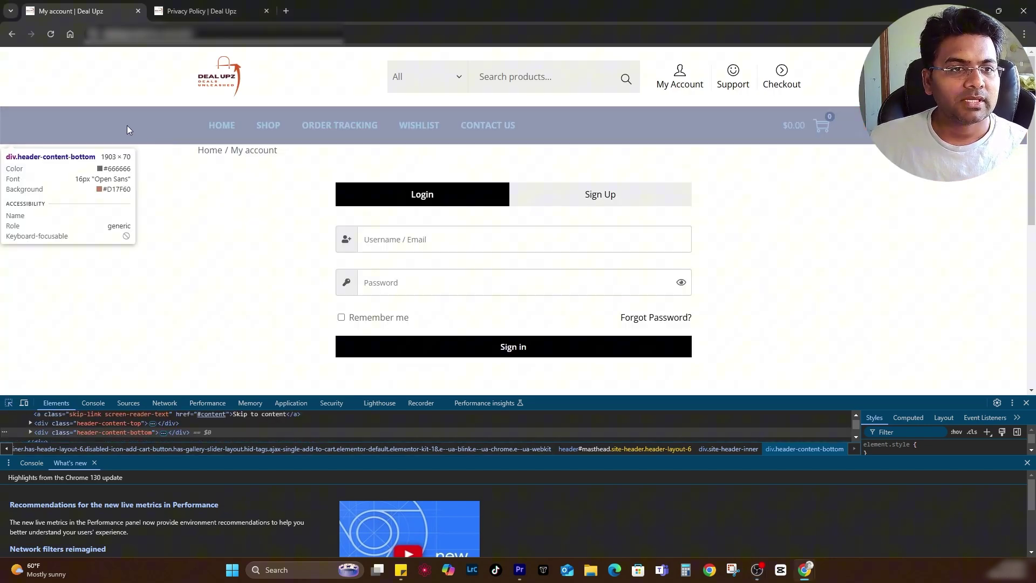
click(128, 131)
click(9, 403)
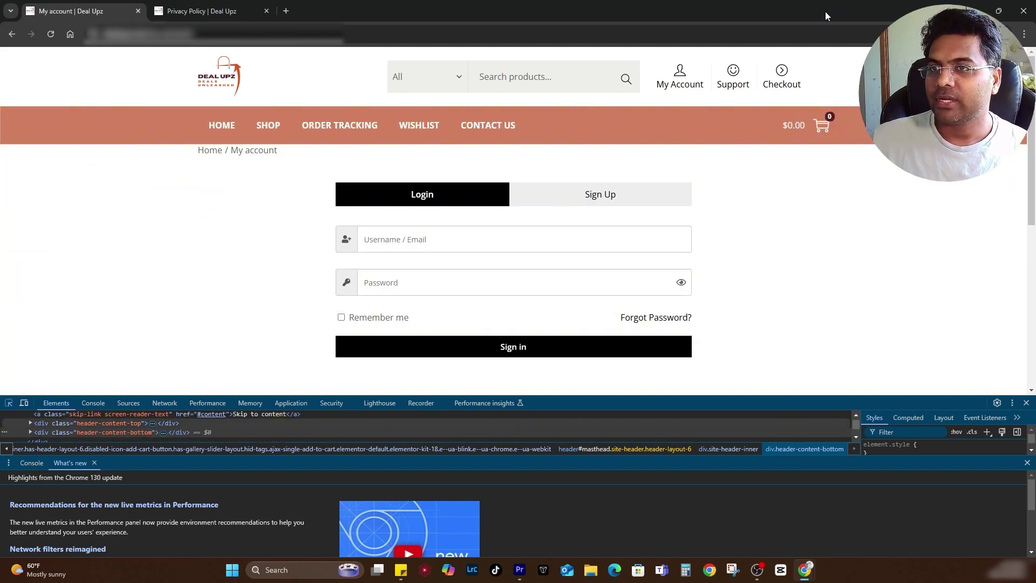
Enter the header's salmon colour as the Button Background Color hex value
click(975, 10)
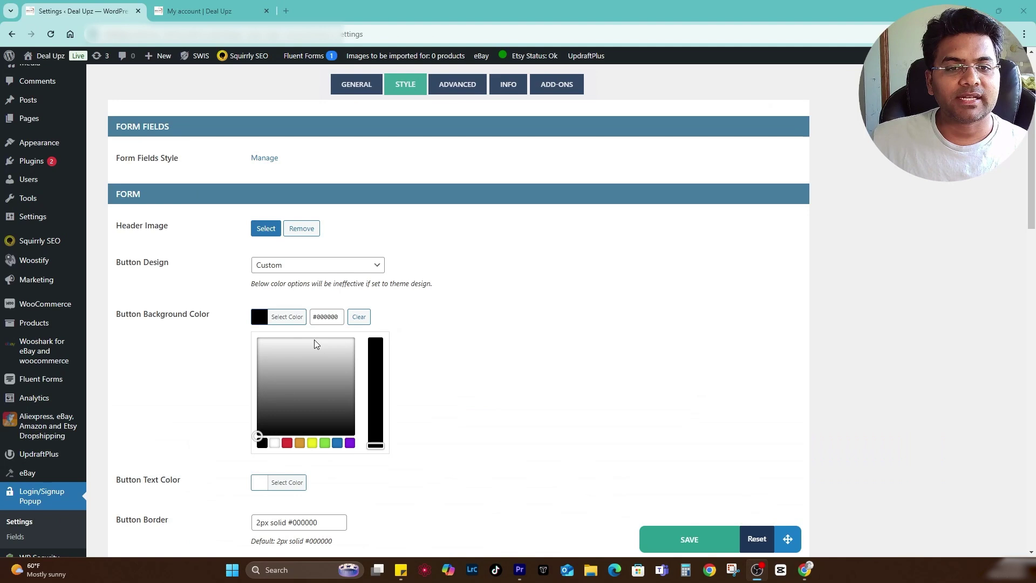
double_click(335, 316)
text(d1)
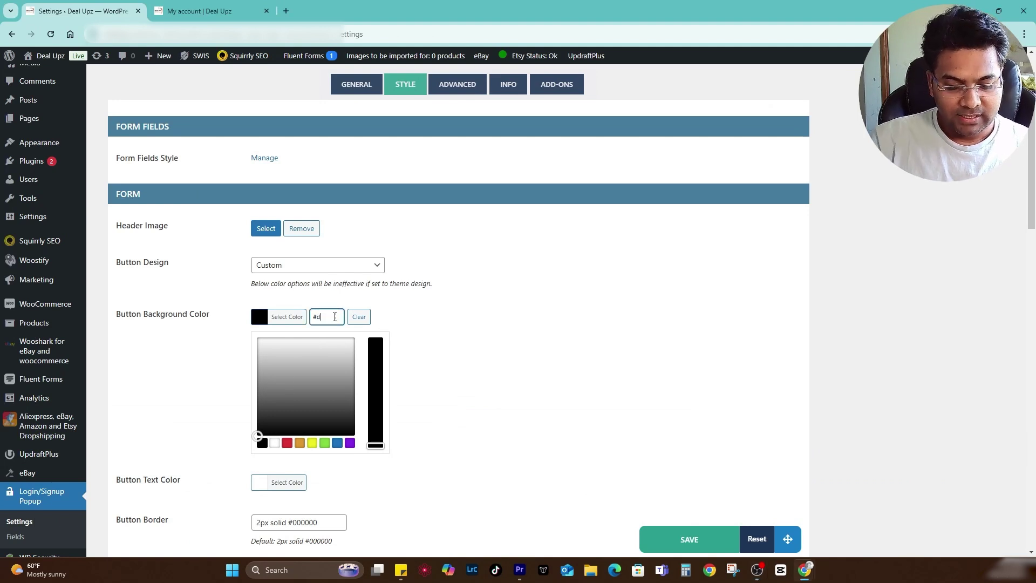
click(151, 324)
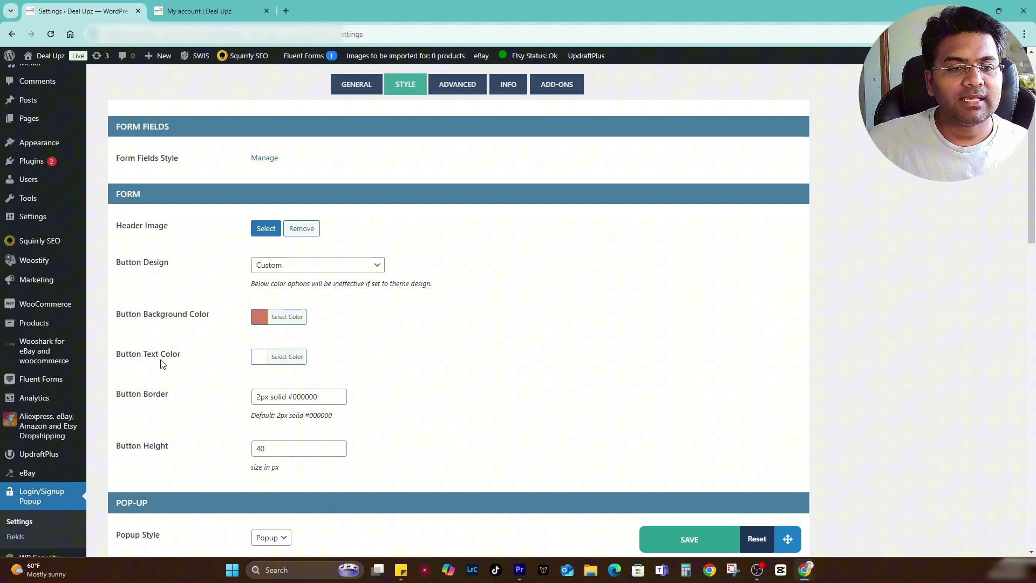
Scroll through the Style settings and save them
scroll(299, 372, down, 2)
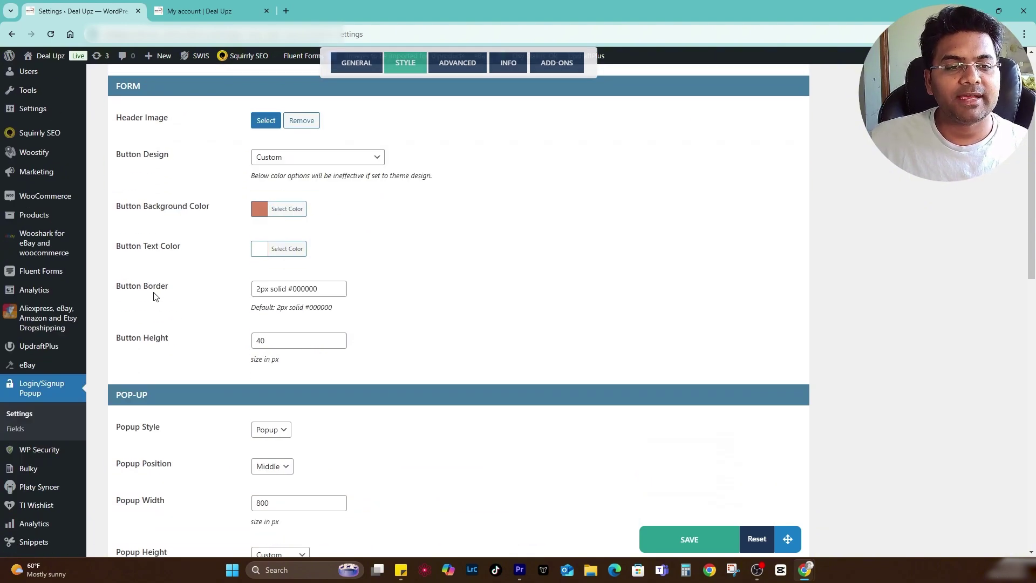
scroll(397, 344, down, 4)
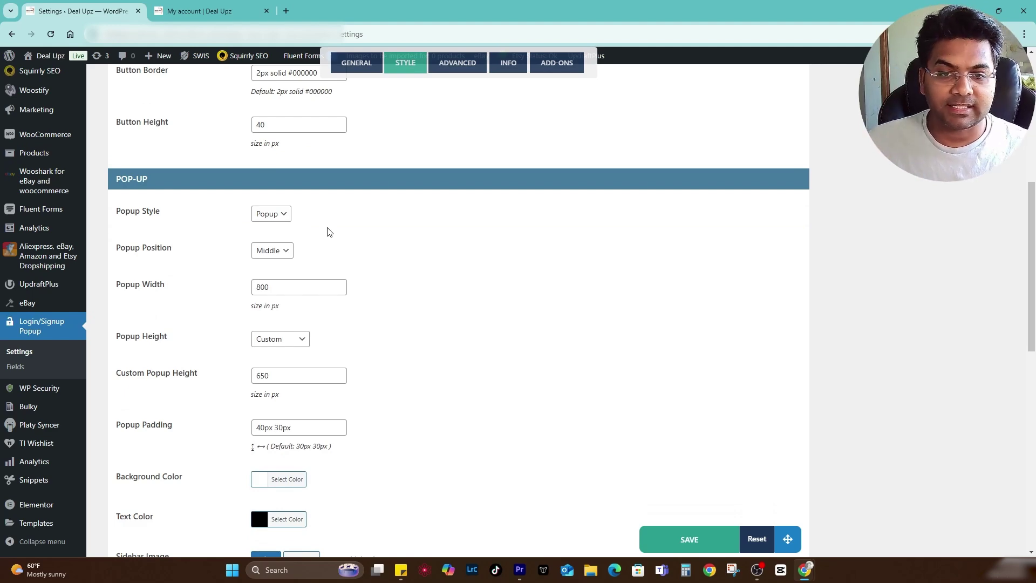
scroll(210, 372, down, 6)
scroll(217, 270, up, 4)
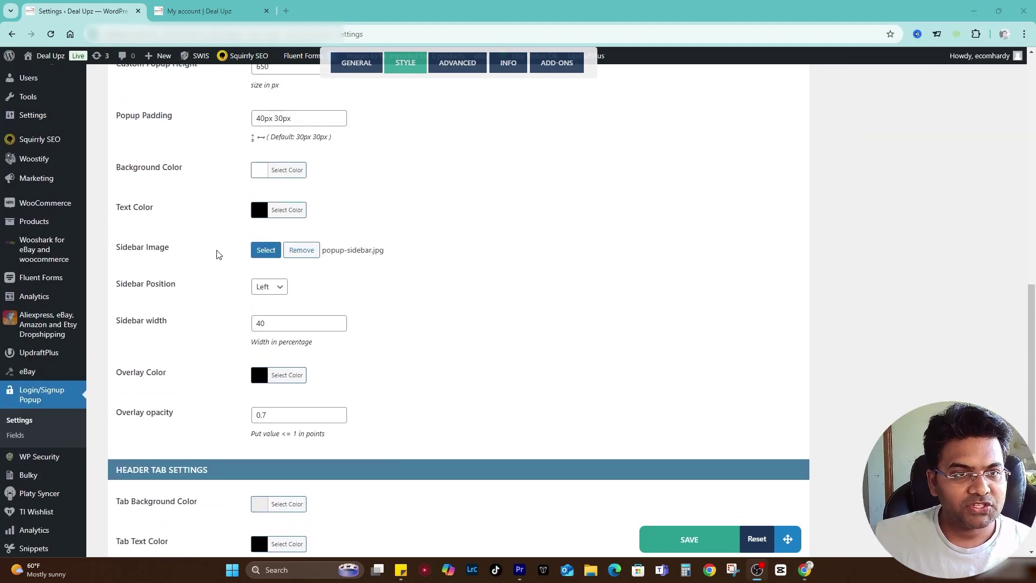
scroll(229, 277, up, 1)
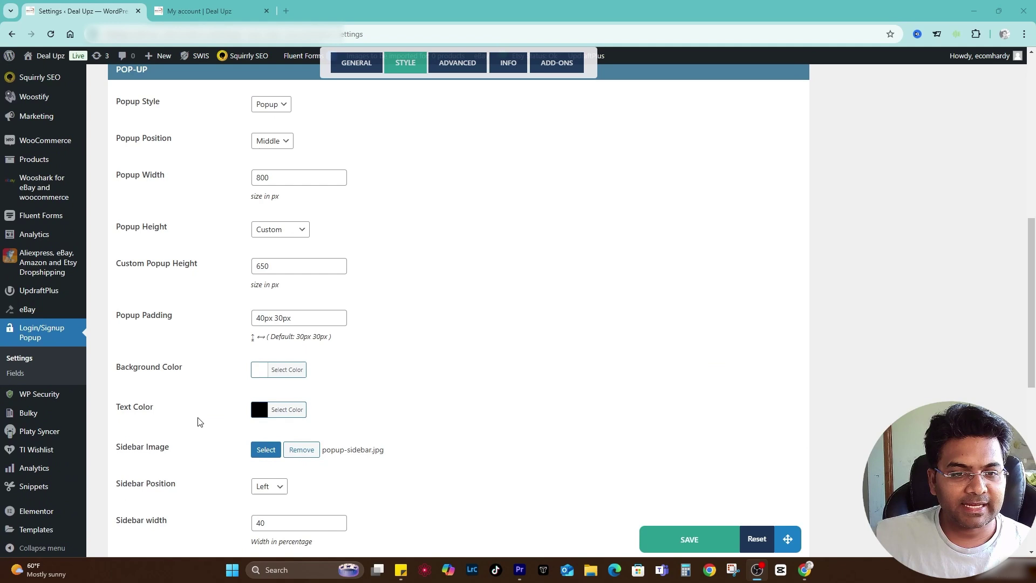
scroll(178, 302, down, 2)
scroll(249, 323, down, 6)
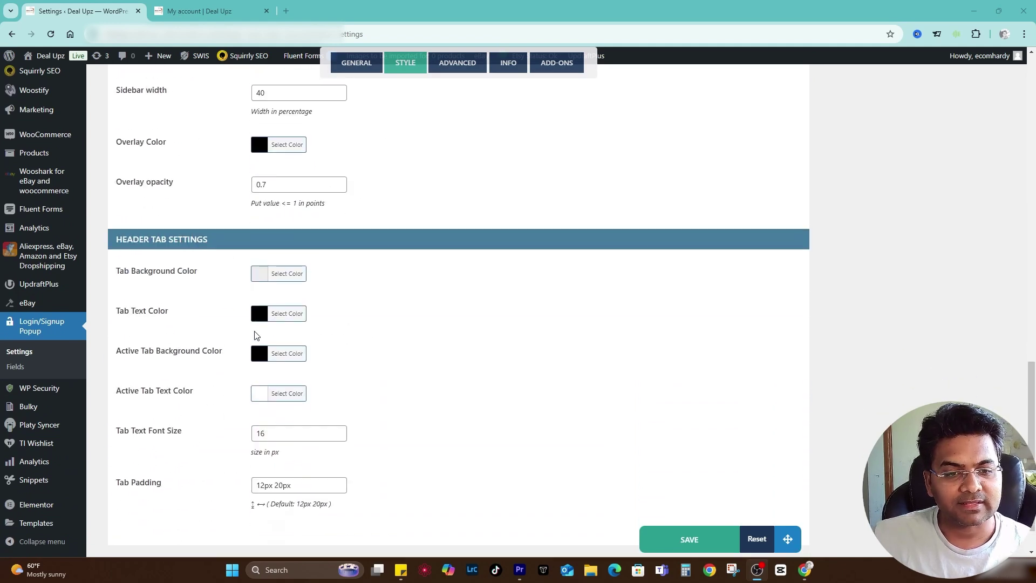
scroll(169, 303, down, 1)
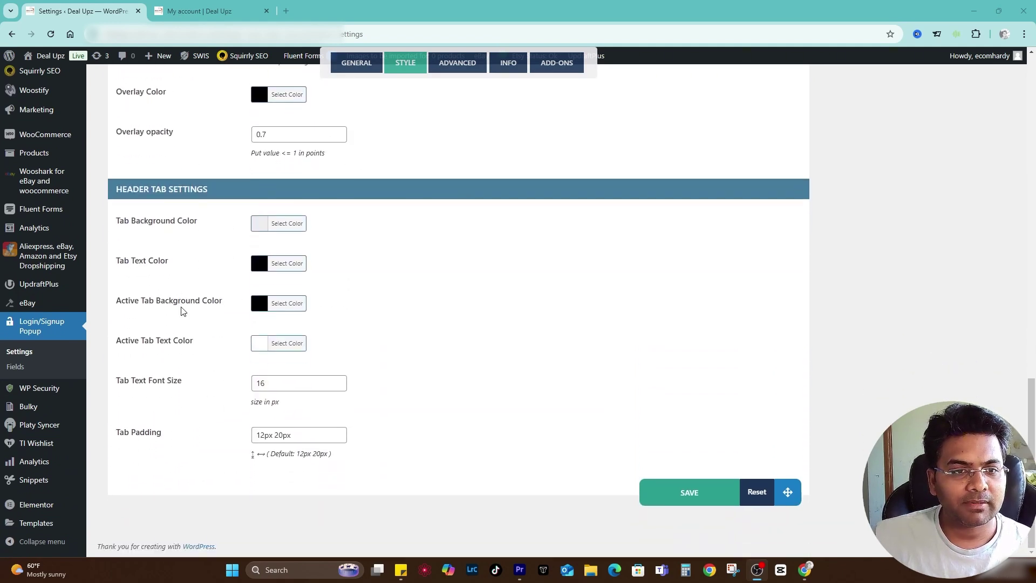
click(687, 497)
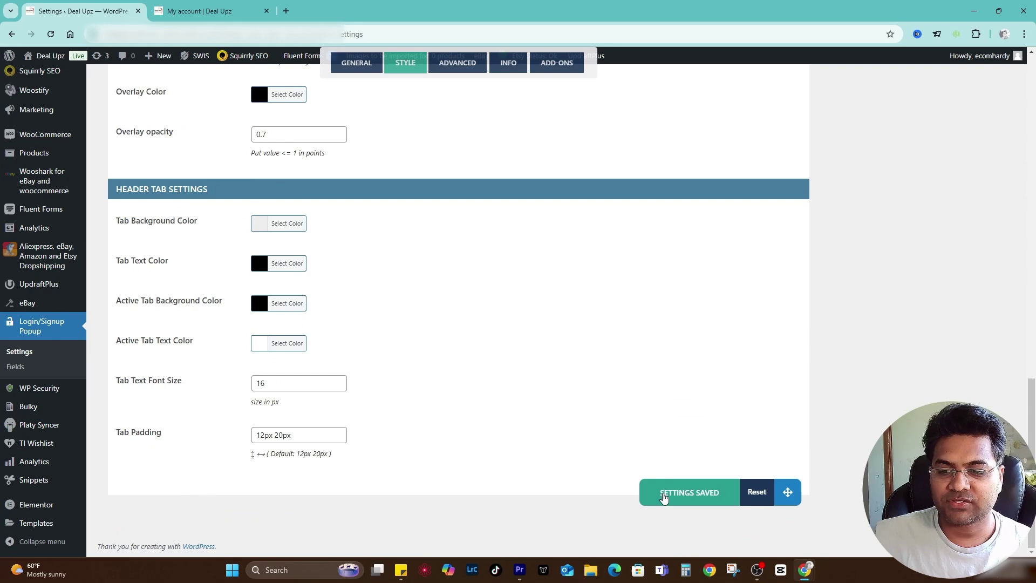
Close DevTools, reload My Account, and check the popup's Sign Up and Login tabs in salmon
mouse_move(804, 570)
click(823, 525)
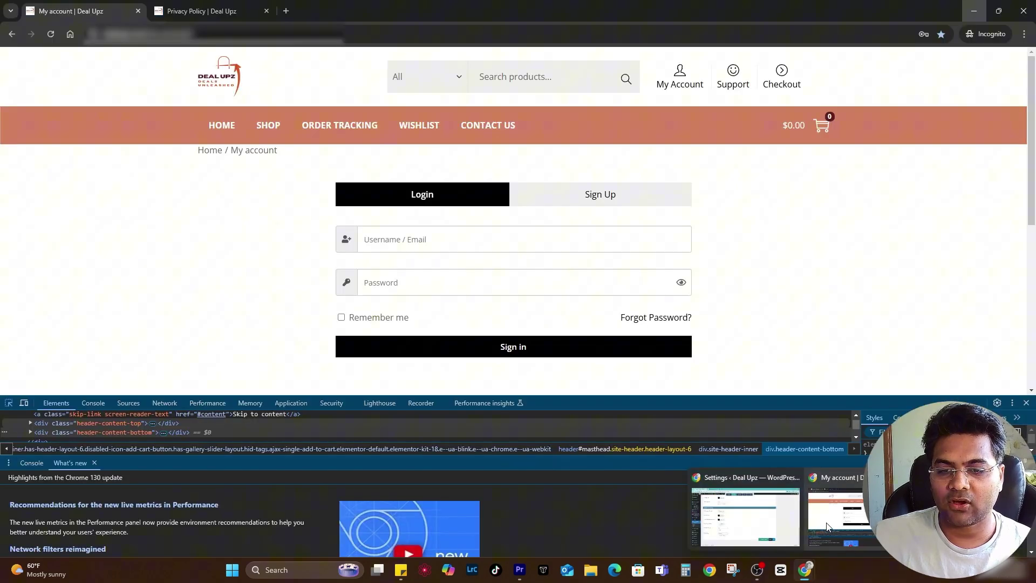
key(F12)
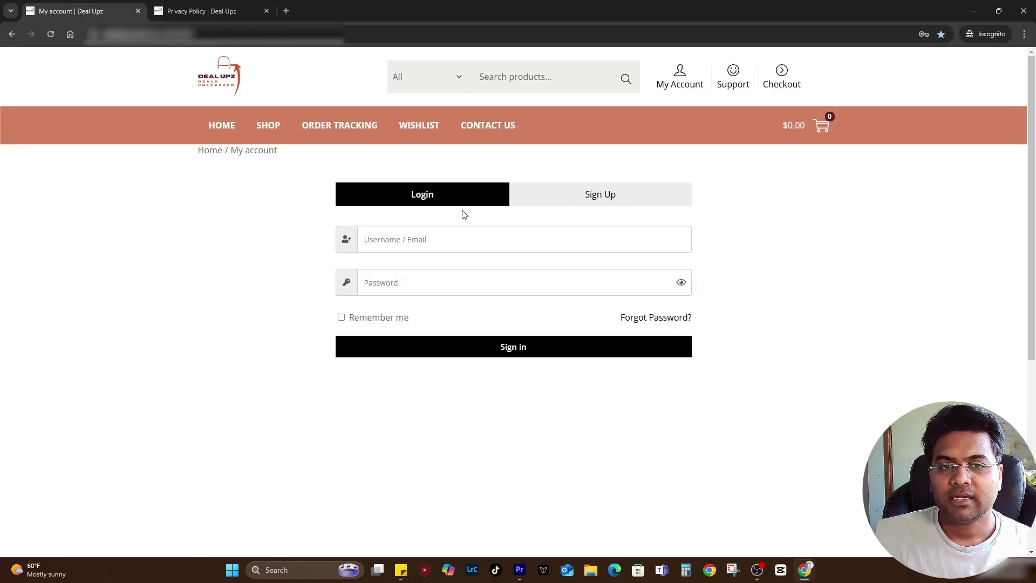
click(687, 87)
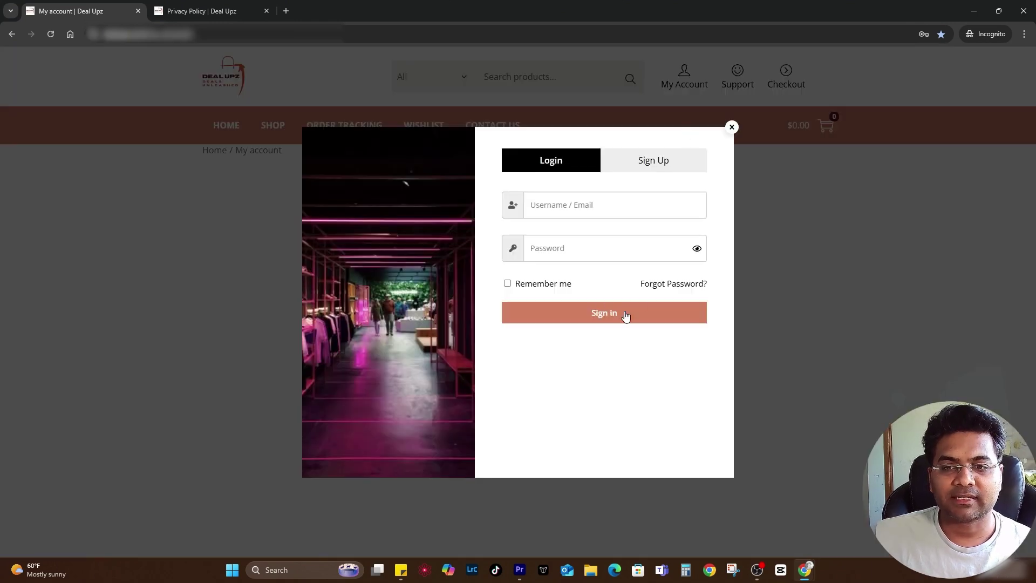
click(648, 168)
click(533, 160)
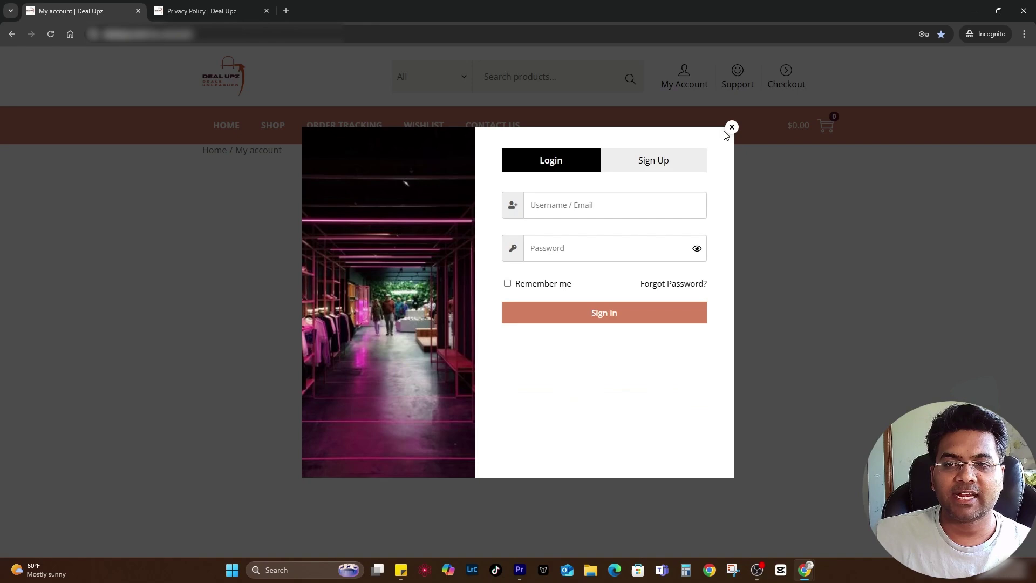
key(alt+Tab)
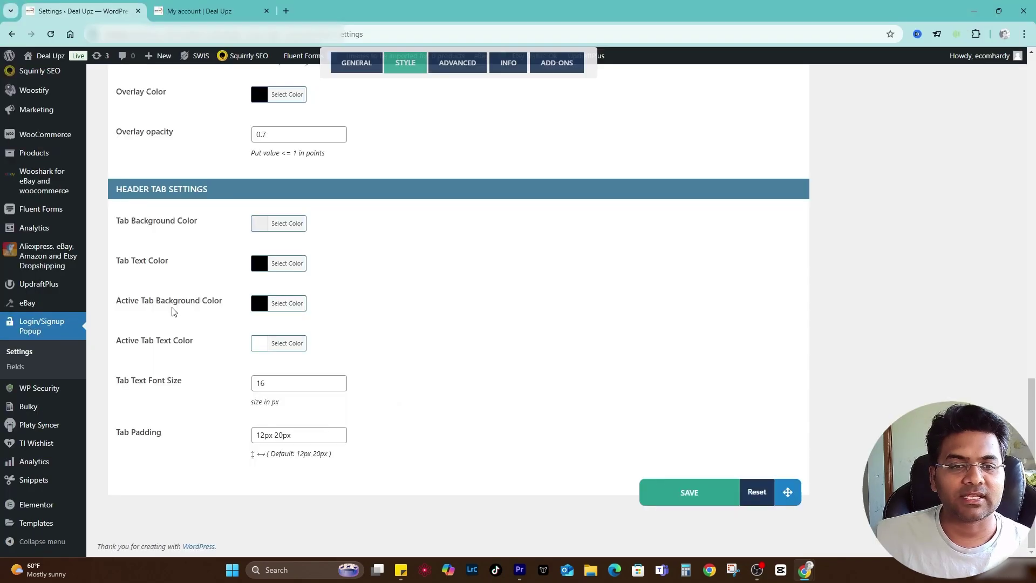
Paste the terracotta hex into Active Tab Background Color and save the settings
scroll(235, 268, up, 6)
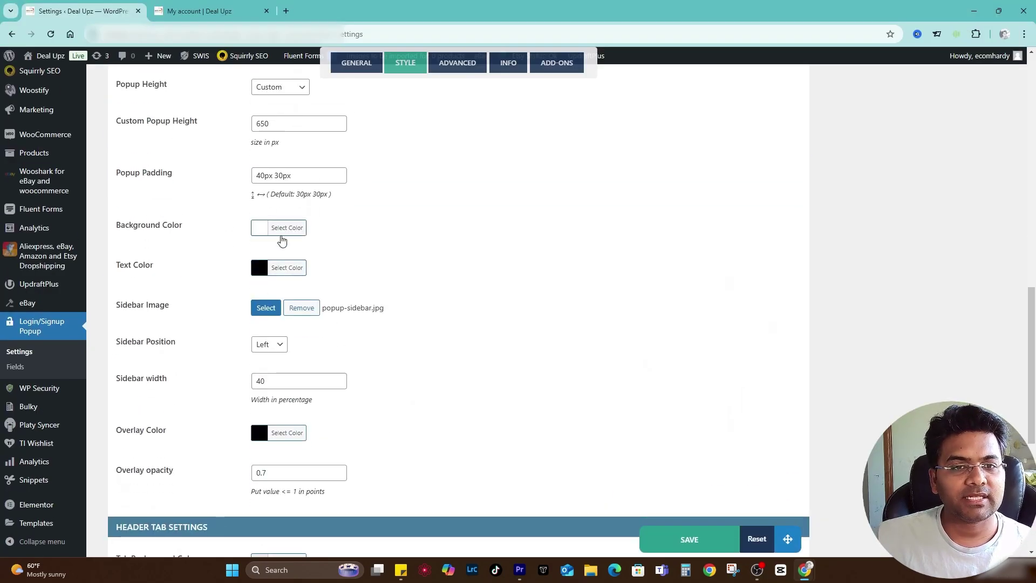
scroll(287, 324, down, 6)
triple_click(326, 317)
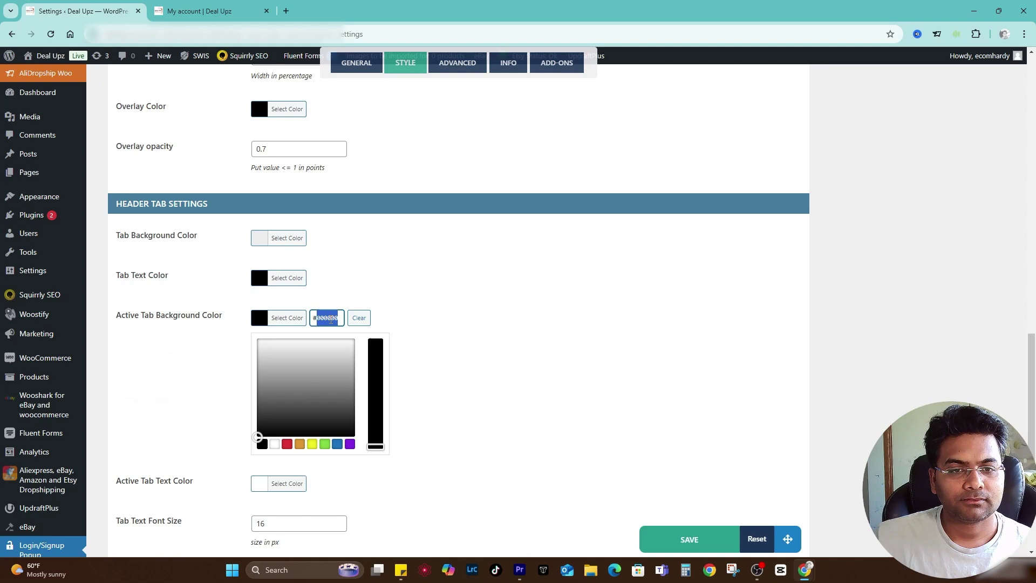
key(ctrl+v)
click(469, 309)
click(717, 514)
Reload My account in the private window and confirm the active Login tab shows terracotta
mouse_move(803, 569)
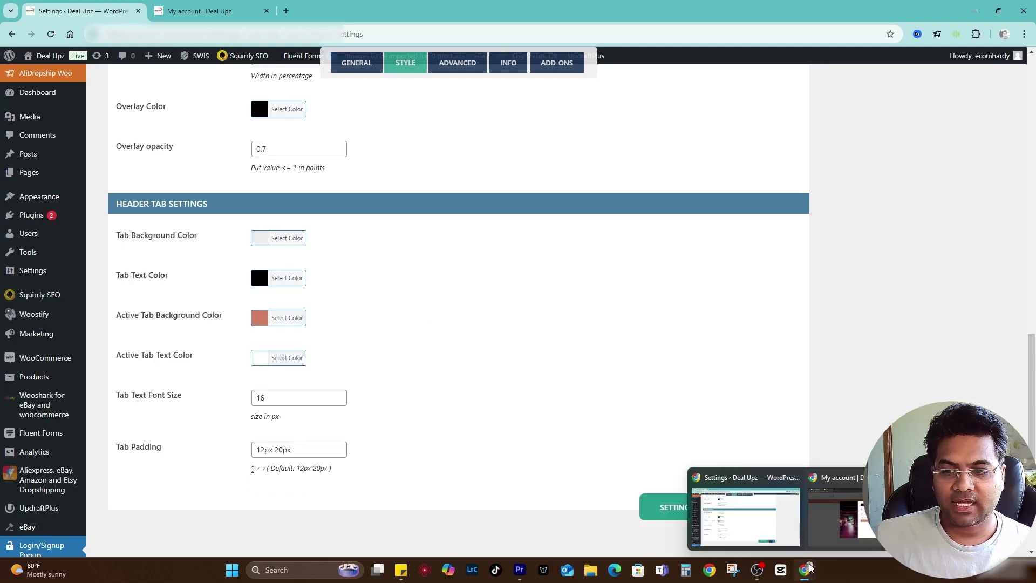
click(829, 527)
click(730, 127)
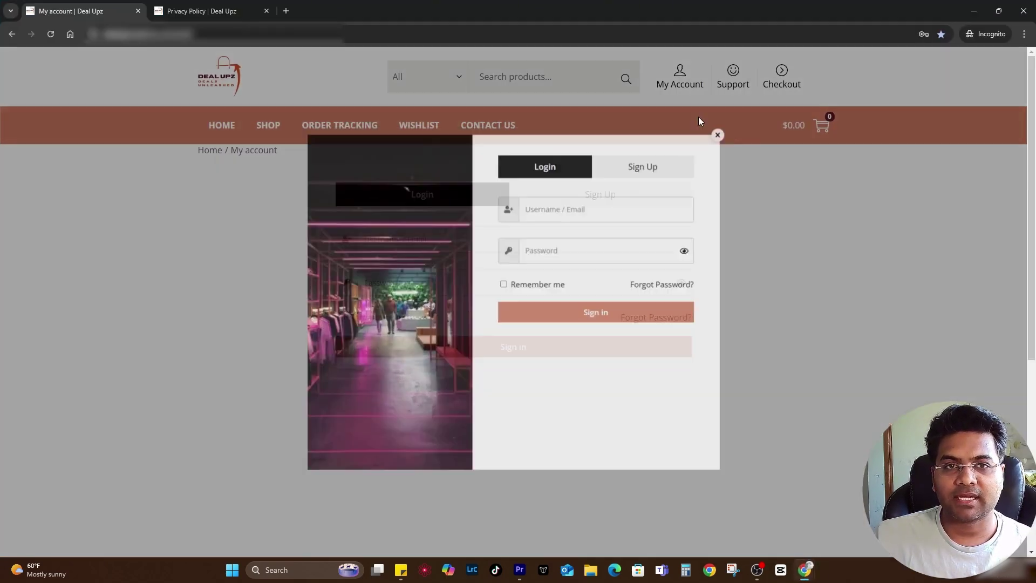
click(689, 86)
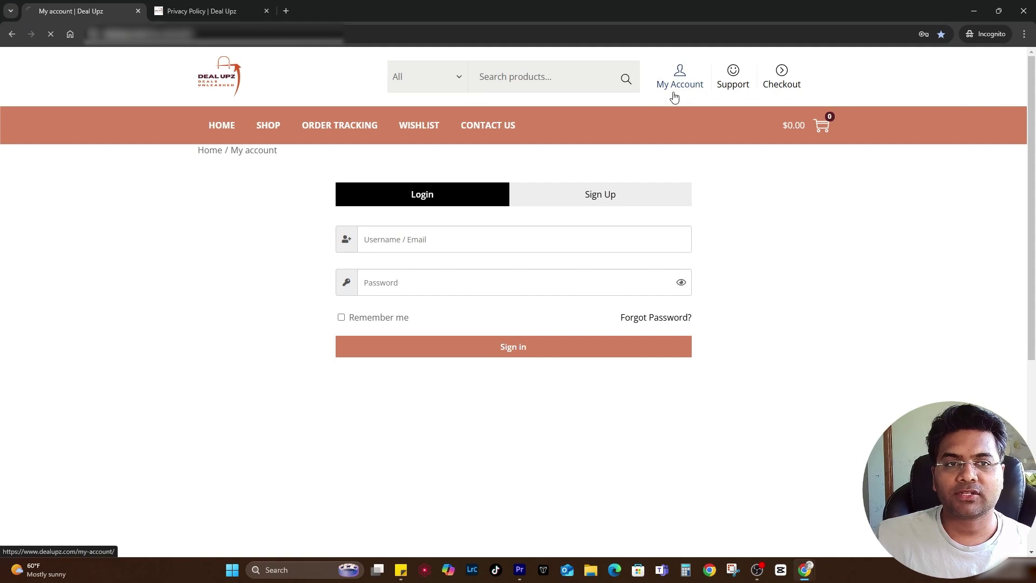
click(574, 194)
click(478, 200)
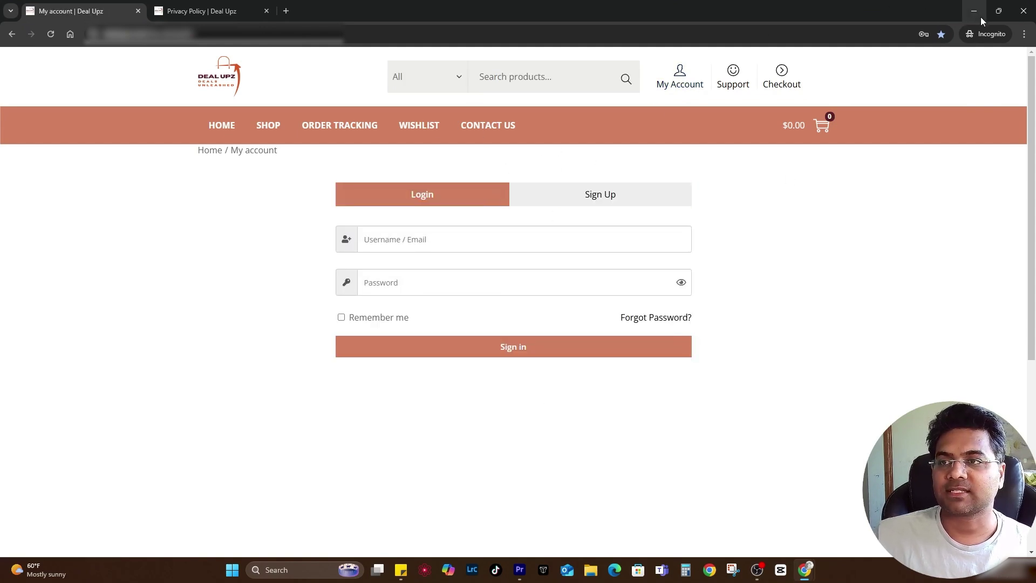
click(641, 201)
click(426, 195)
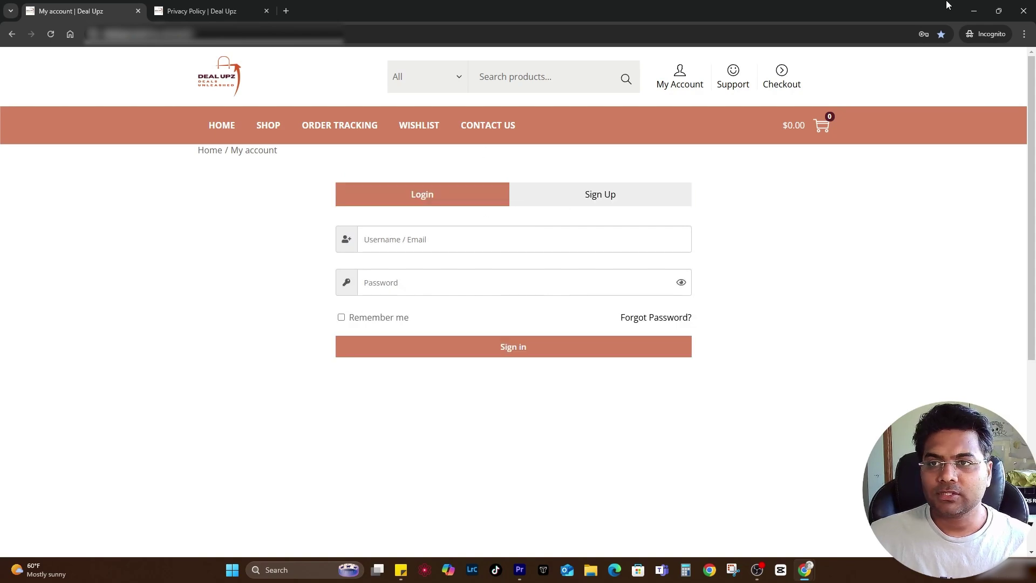
click(974, 10)
Switch to the ADVANCED tab and place the cursor in the empty Custom CSS box
scroll(375, 319, up, 6)
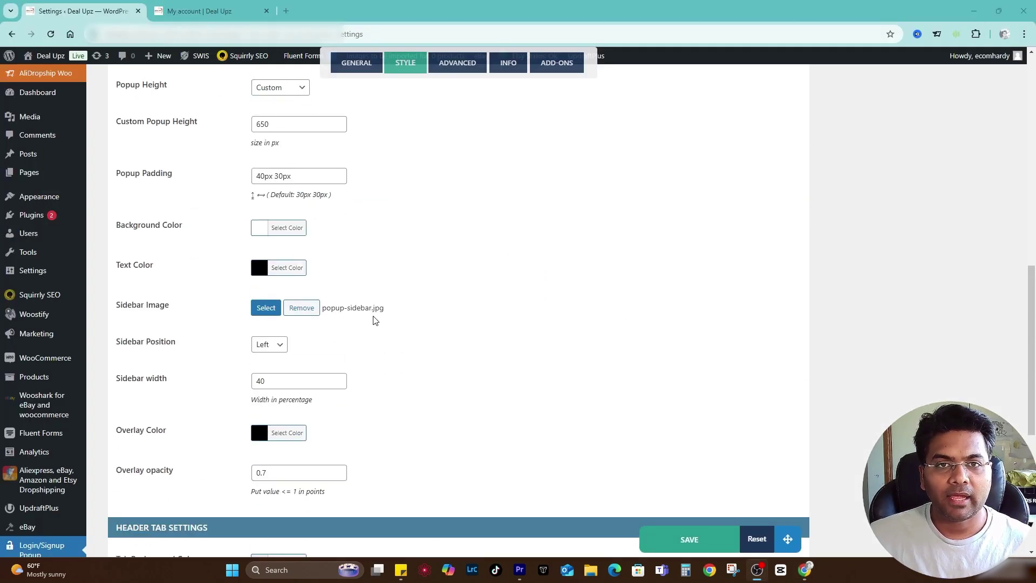
scroll(375, 319, down, 7)
scroll(452, 166, up, 10)
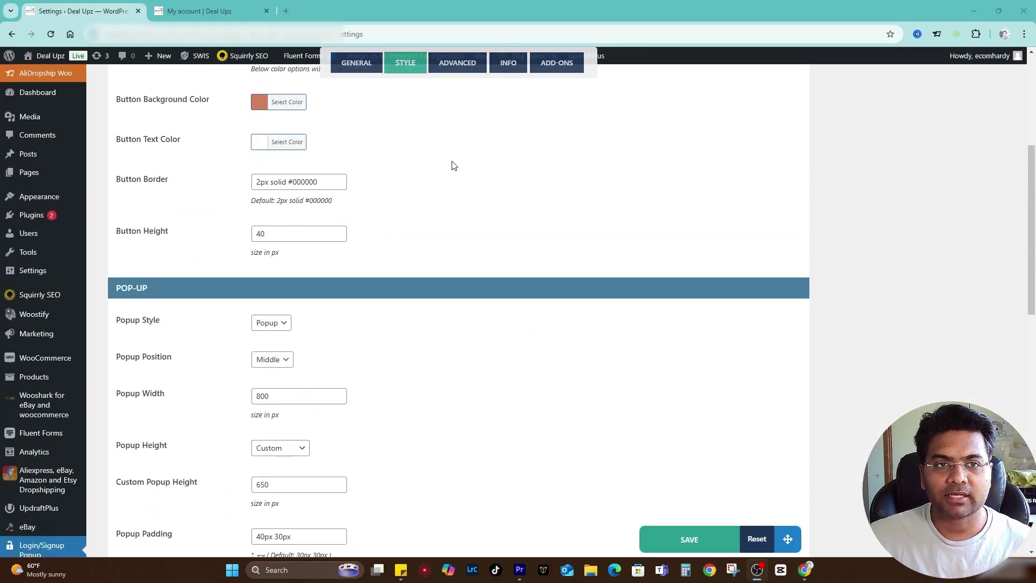
click(453, 141)
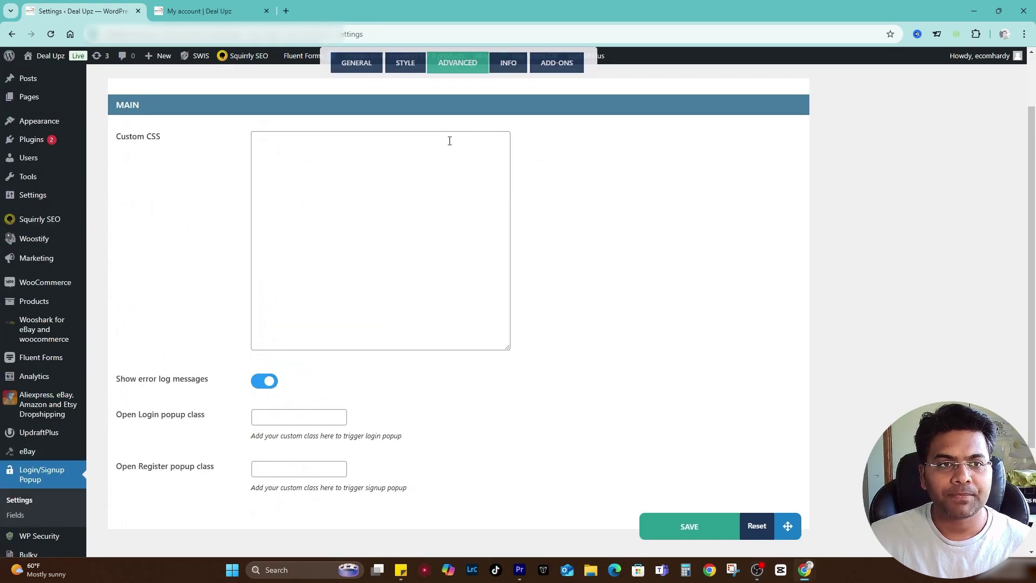
scroll(412, 273, down, 2)
scroll(220, 338, up, 3)
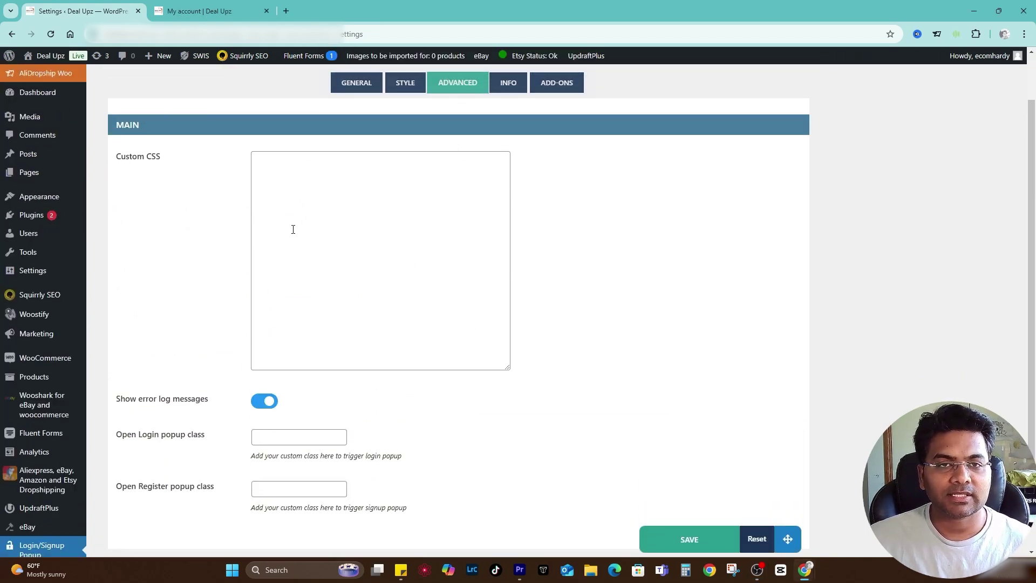
drag(166, 156, 115, 162)
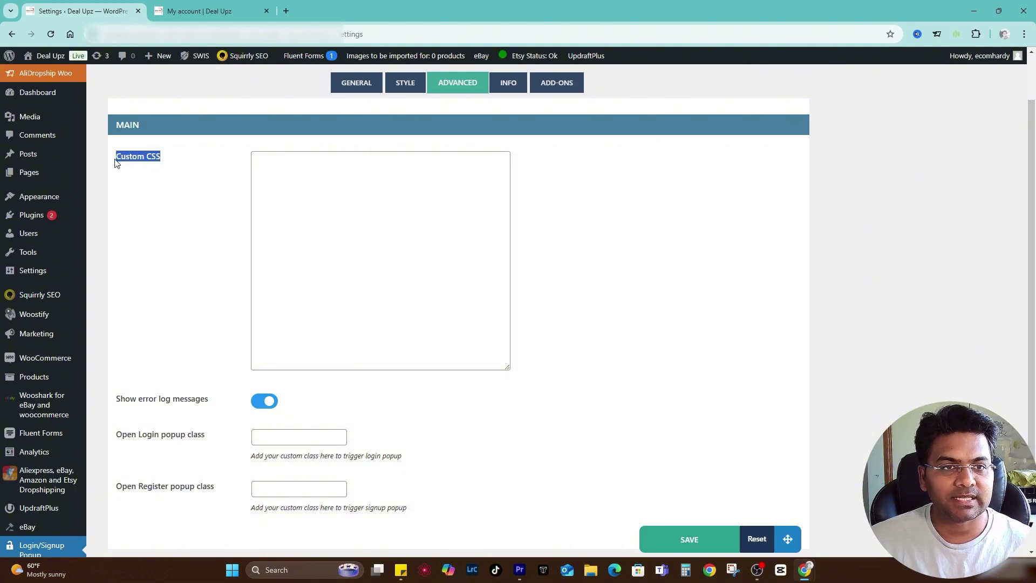
click(351, 179)
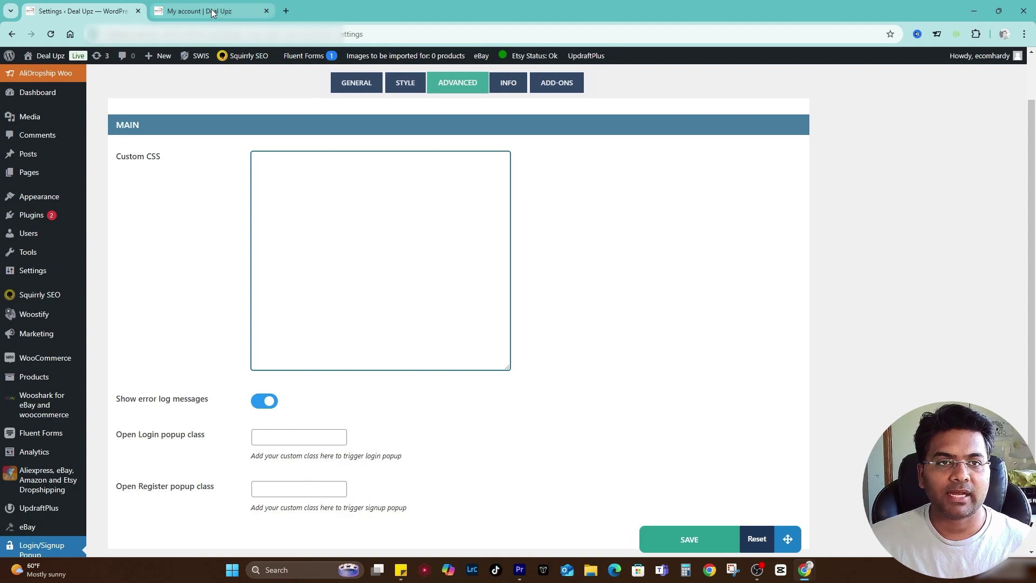
Open the plugin's INFO page and scroll through its shortcode guide
click(507, 90)
scroll(457, 241, down, 9)
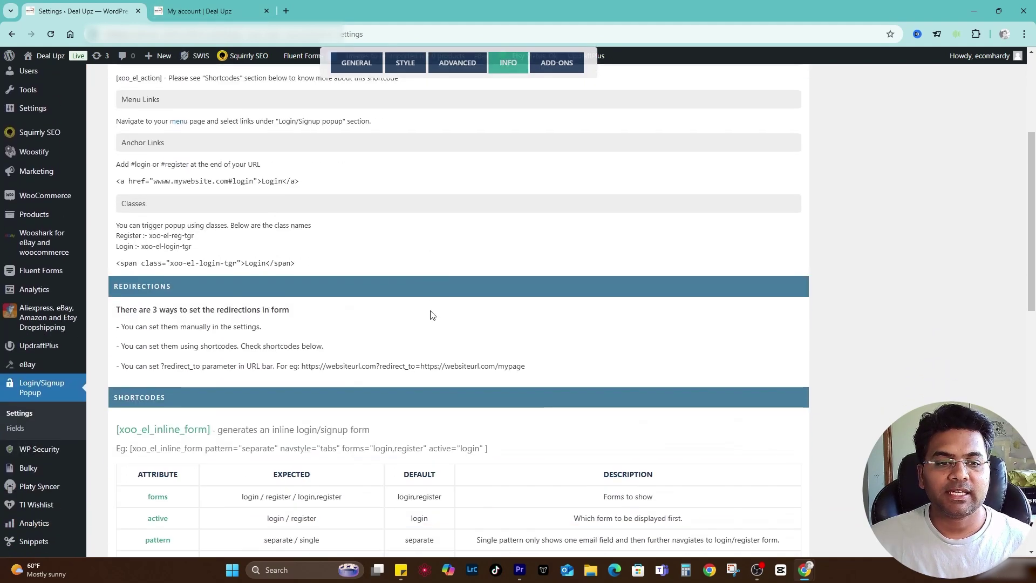
scroll(301, 285, down, 3)
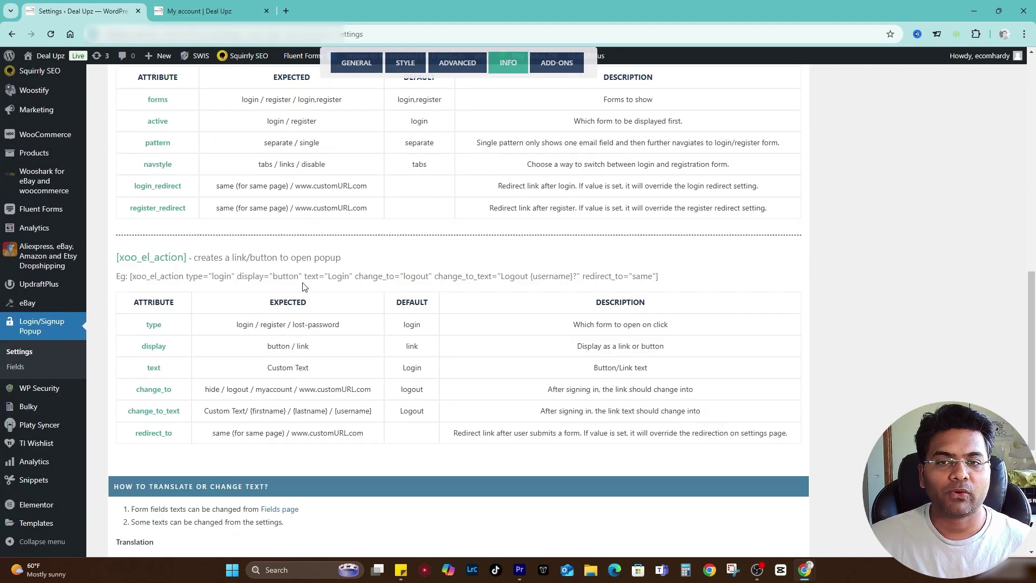
scroll(309, 300, up, 5)
Review the paid ADD-ONS list, including the OTP login add-on, and go back to INFO
click(556, 63)
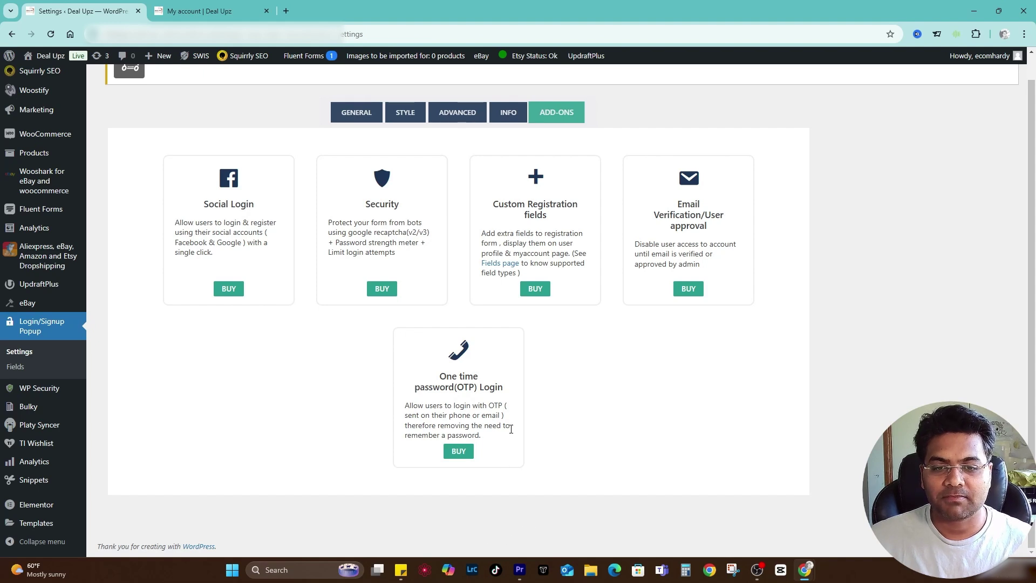
drag(440, 376, 531, 387)
drag(468, 397, 513, 387)
click(483, 399)
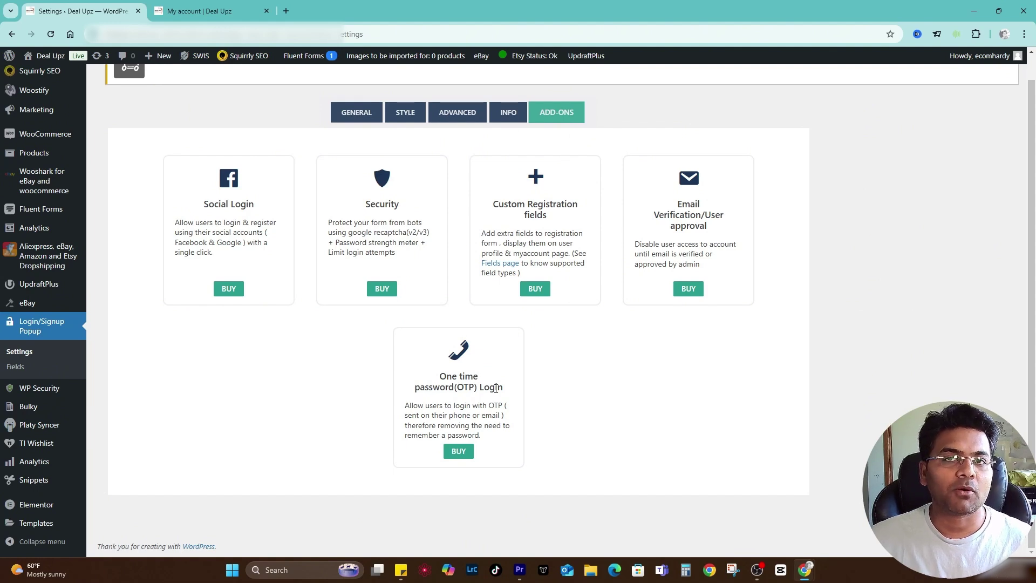
drag(503, 386, 446, 376)
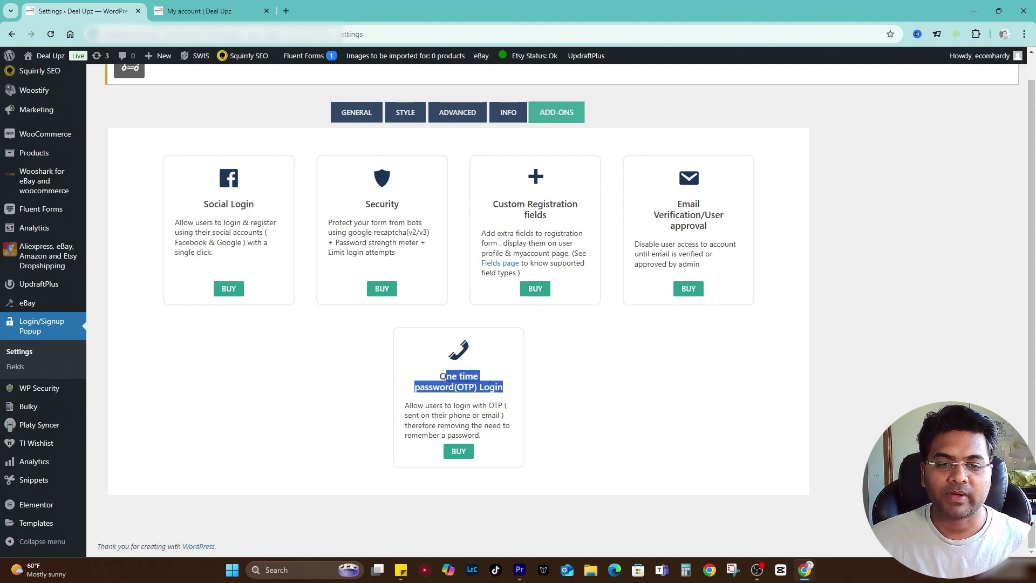
click(448, 380)
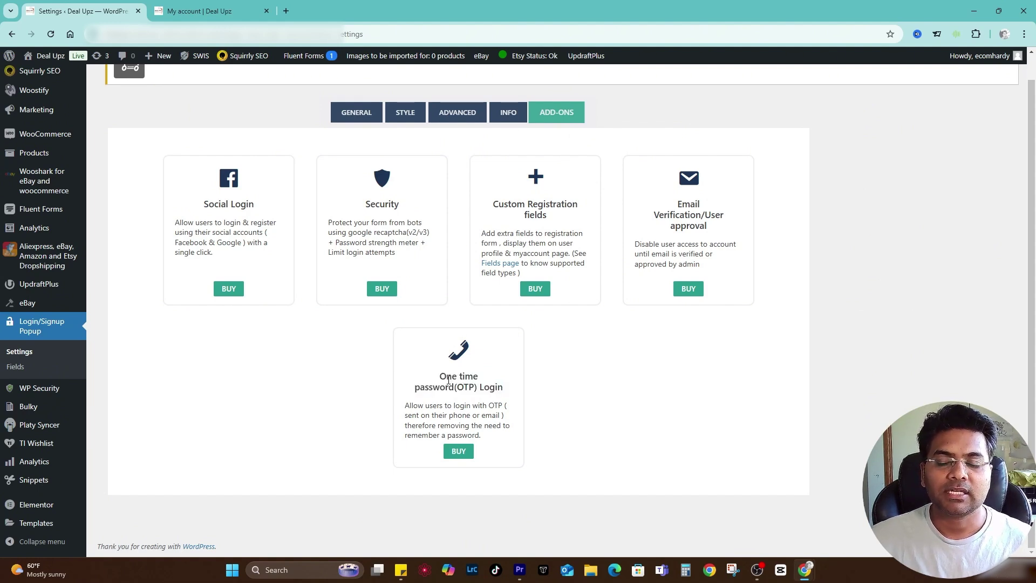
drag(439, 377, 420, 388)
click(475, 387)
click(420, 388)
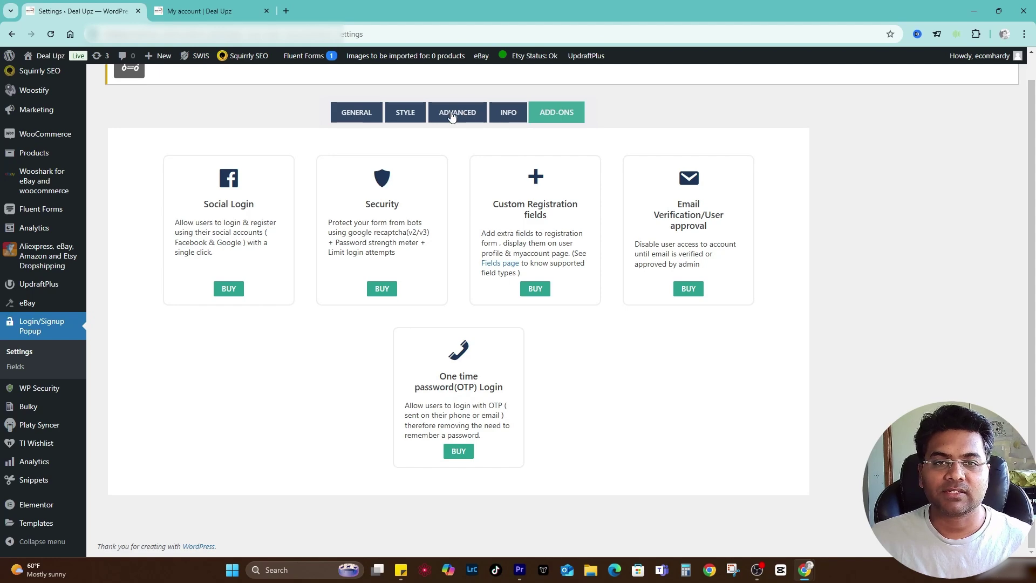
click(507, 112)
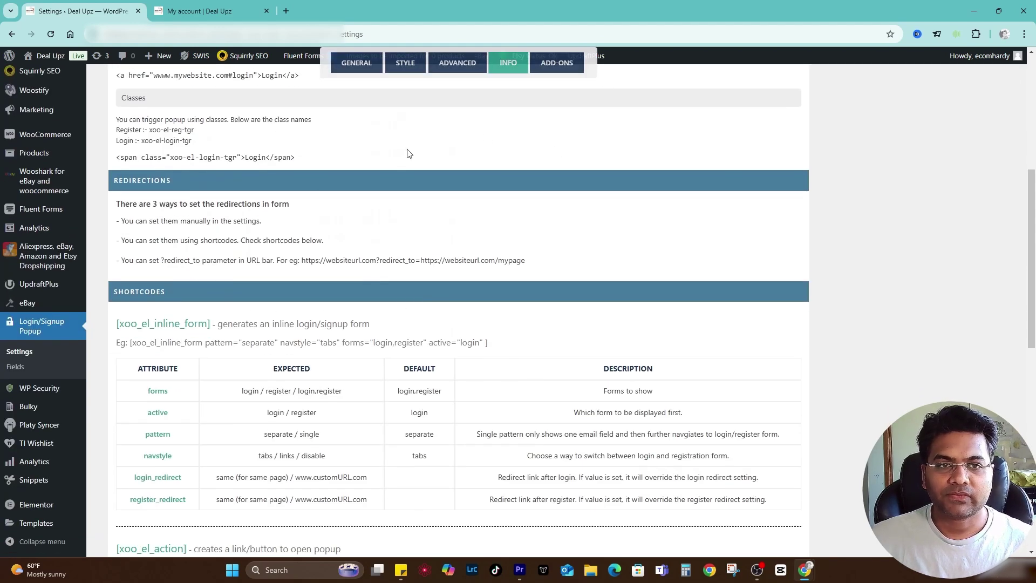
Open the Login/Signup Popup Fields editor
click(14, 369)
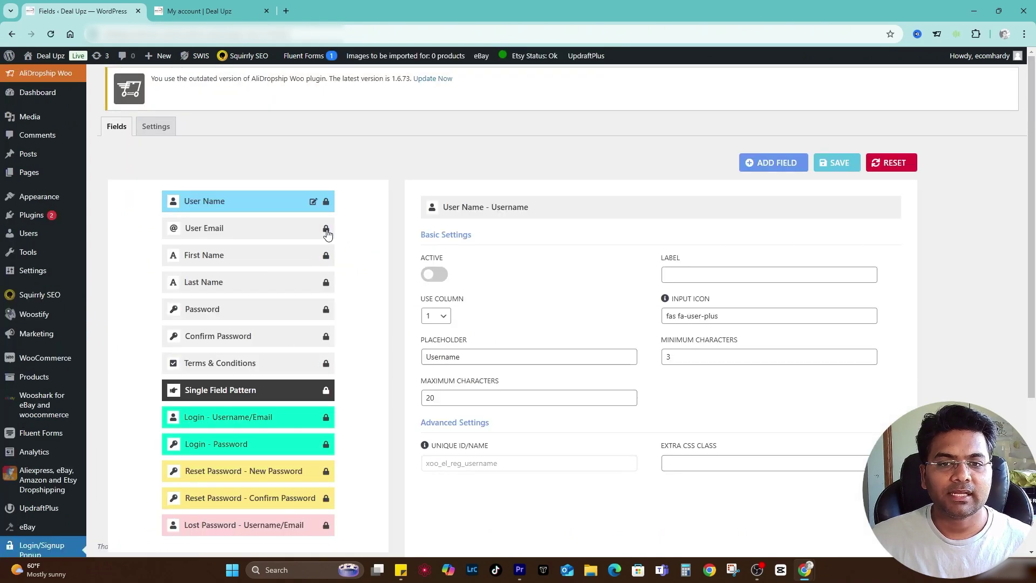
scroll(402, 240, down, 2)
scroll(539, 377, up, 2)
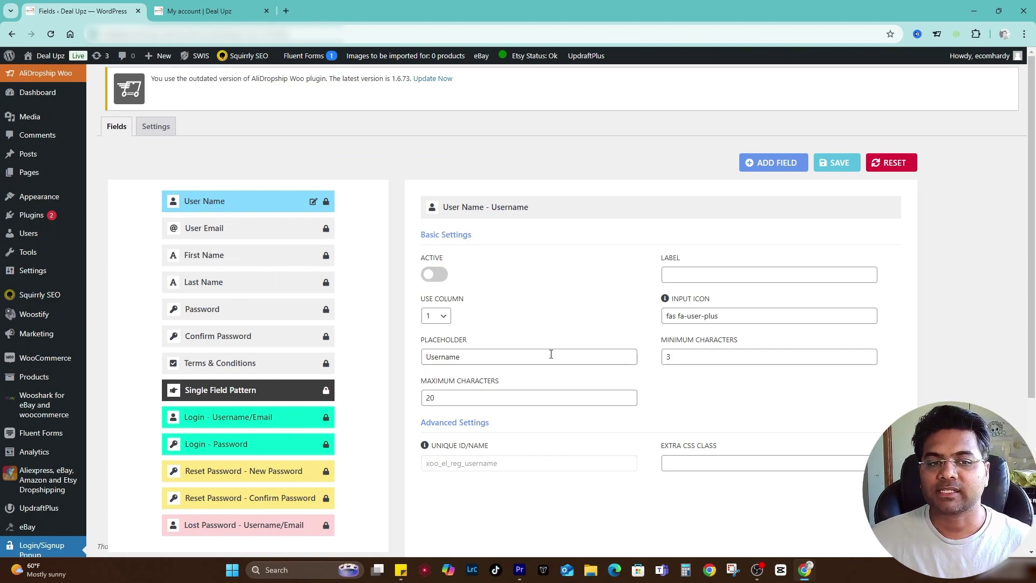
scroll(608, 332, down, 3)
scroll(257, 247, up, 3)
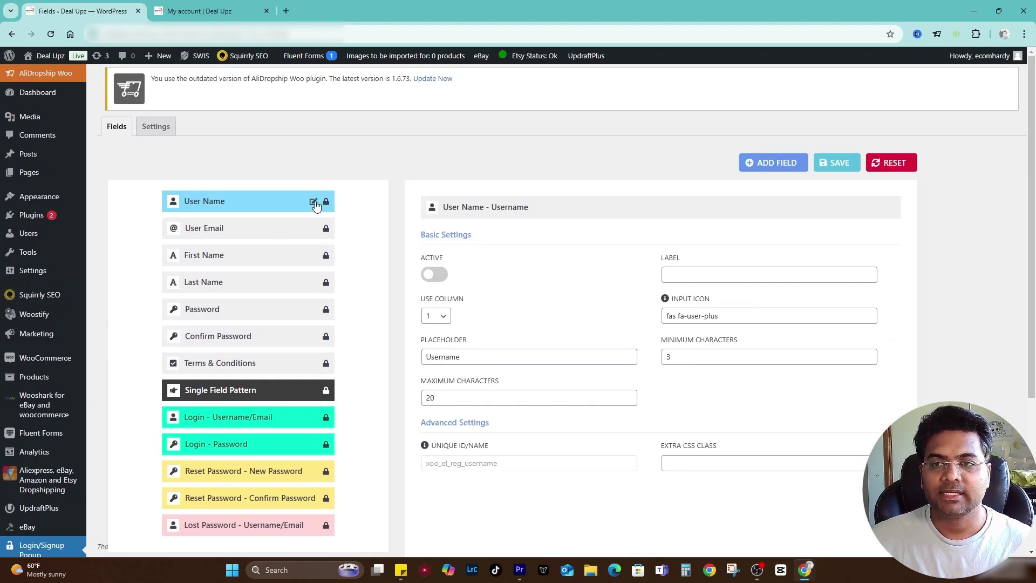
Turn on the User Name field's ACTIVE toggle and save the fields
click(259, 226)
click(319, 205)
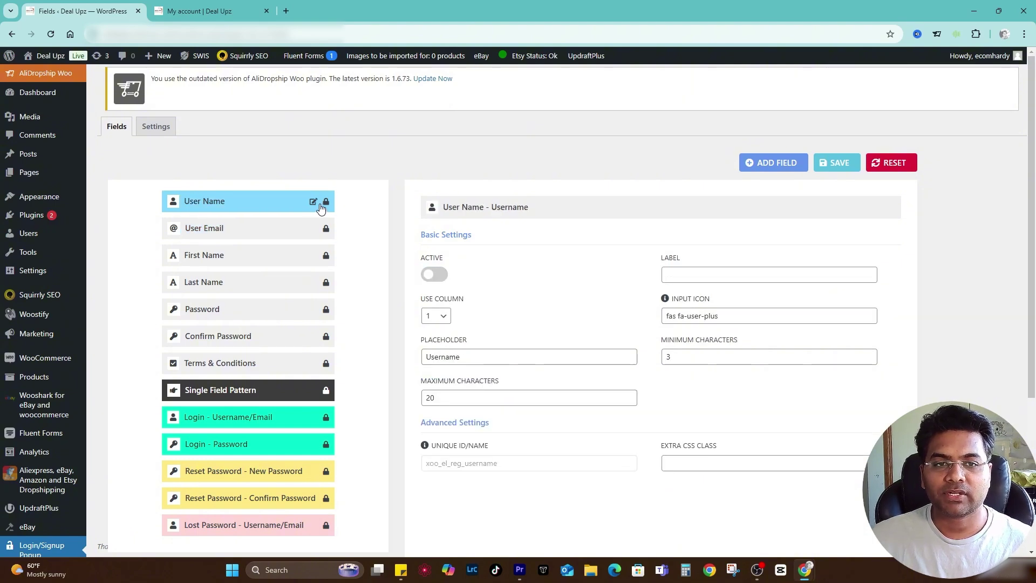
click(438, 275)
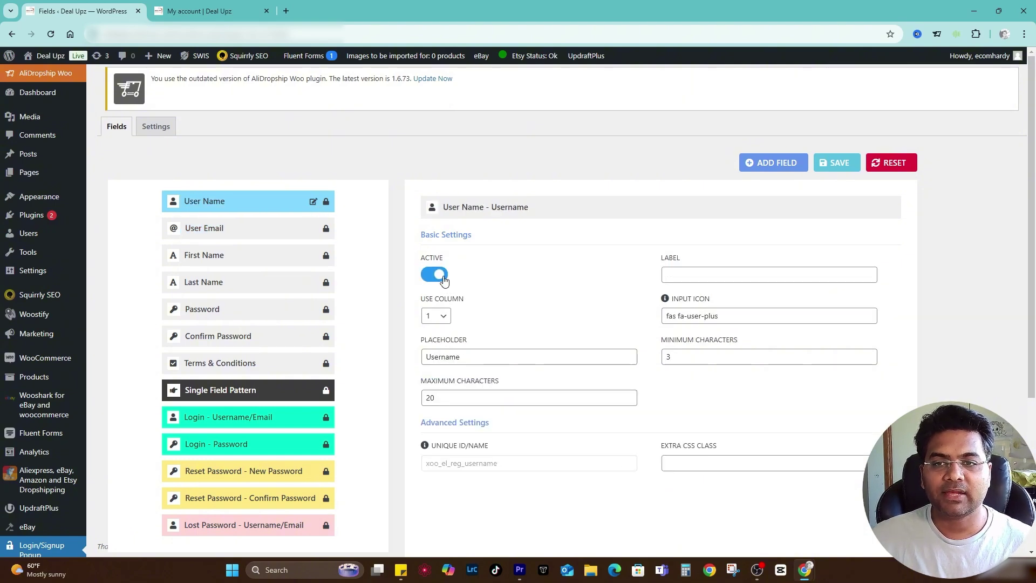
click(442, 277)
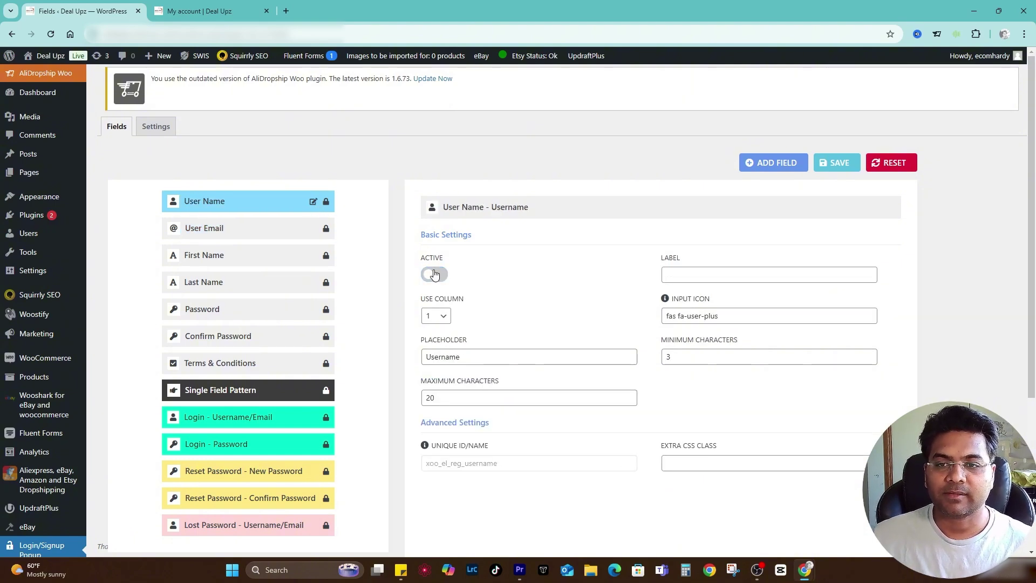
click(234, 229)
click(315, 203)
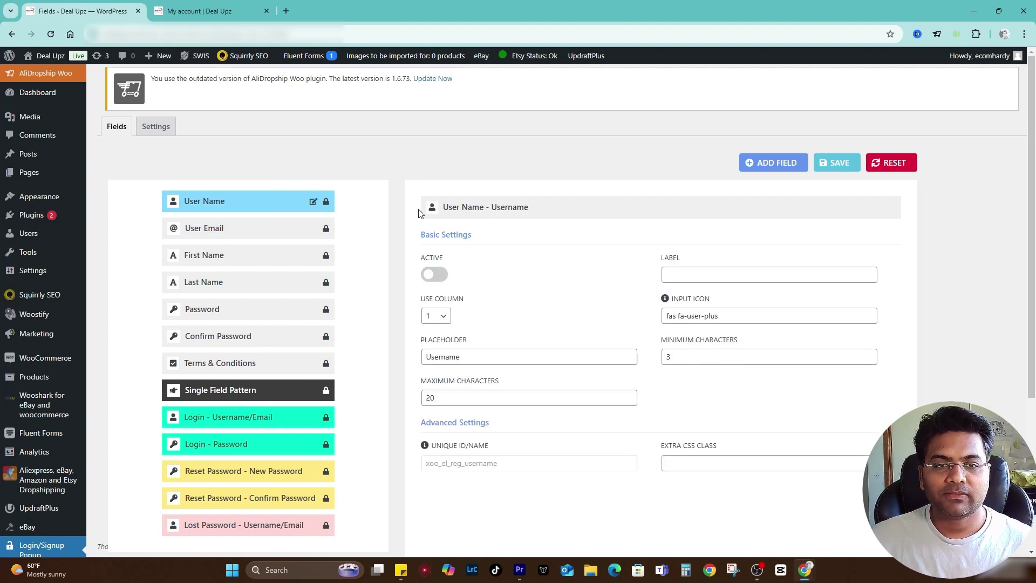
click(437, 276)
click(841, 163)
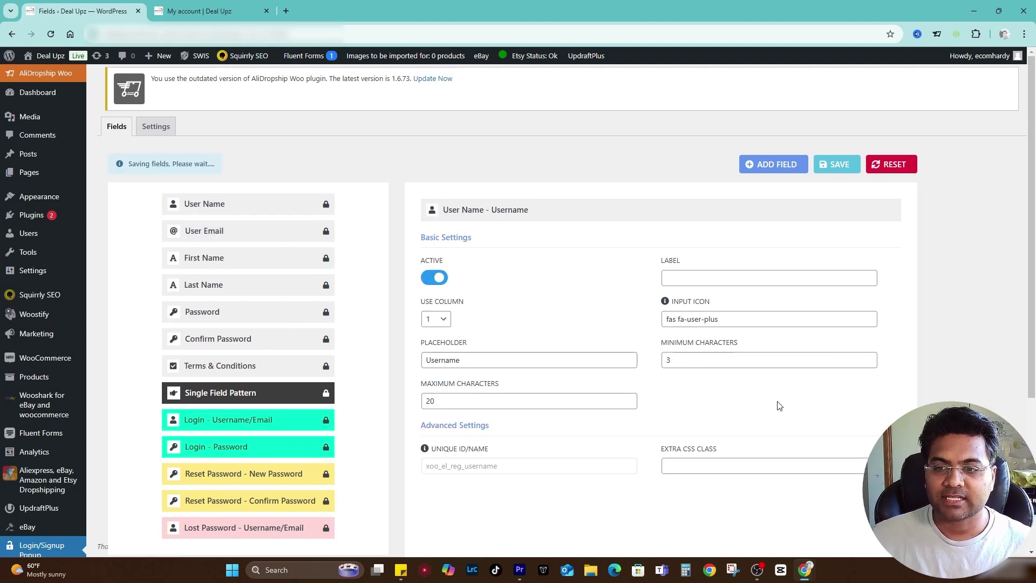
Reload My account in the private window and verify the Sign Up form shows a Username field
mouse_move(805, 569)
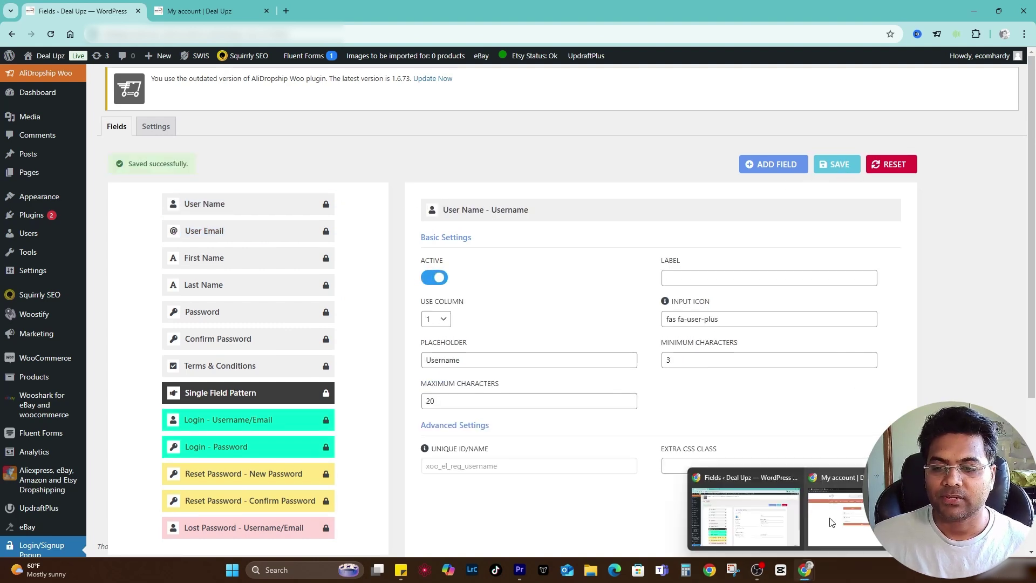
click(842, 507)
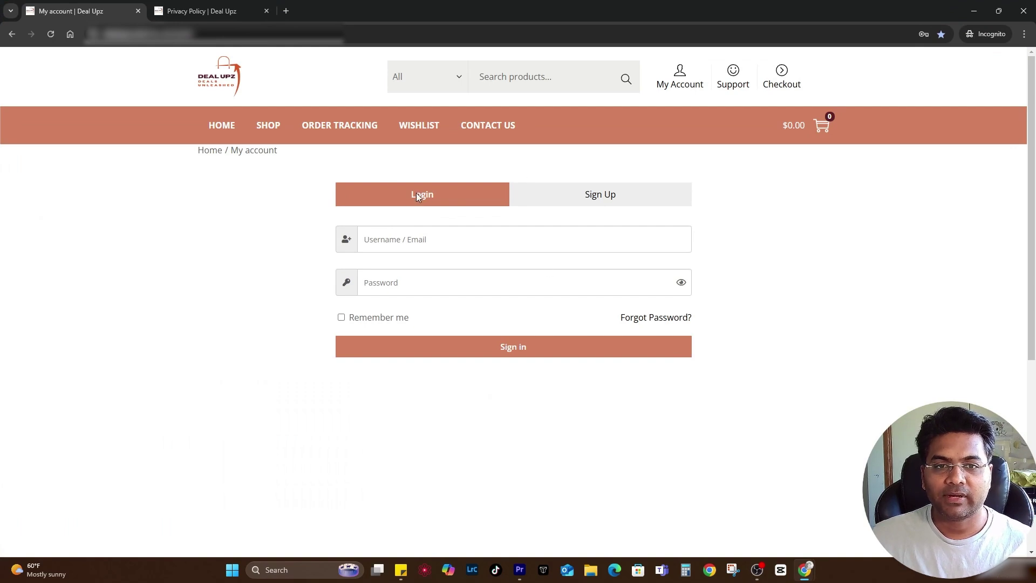
click(596, 196)
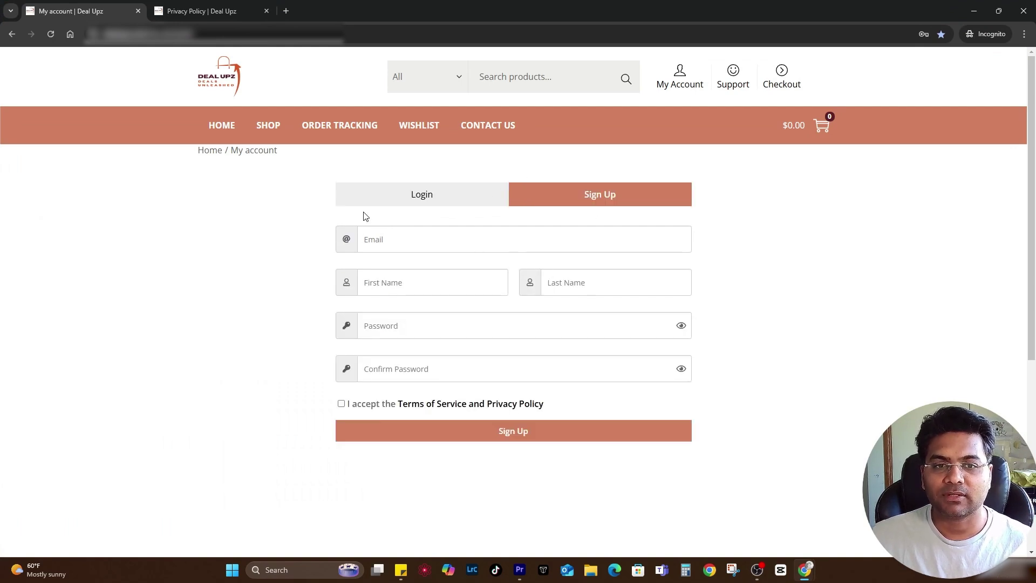
click(683, 81)
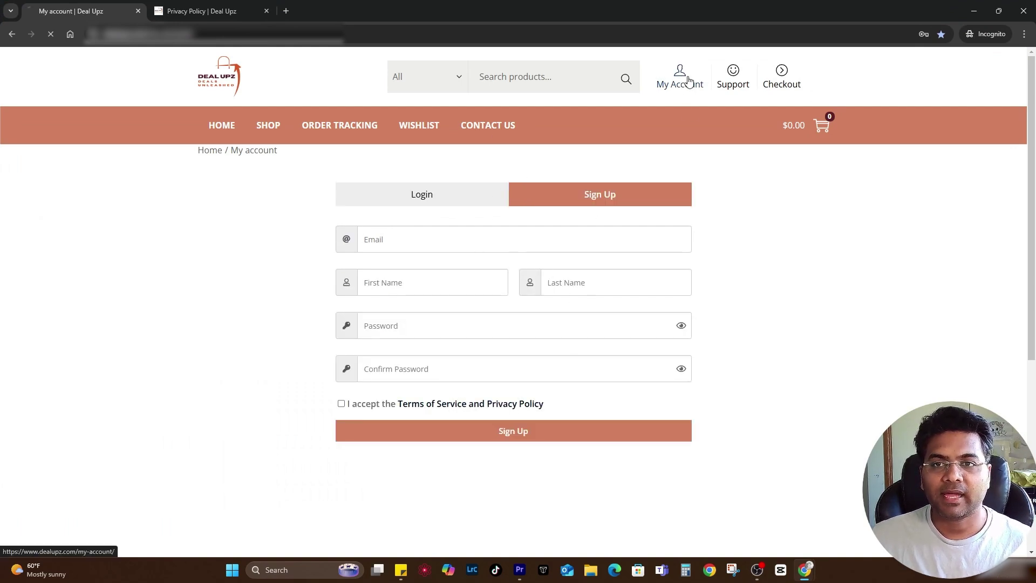
click(584, 196)
click(372, 239)
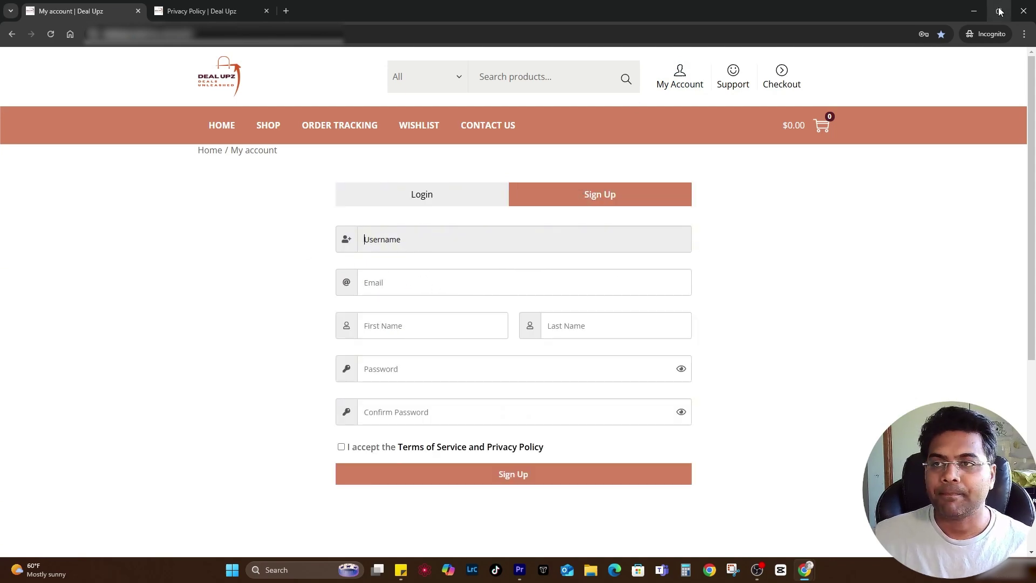
key(alt+Tab)
Review the User Email, First Name, Last Name, Password and Confirm Password field settings
click(271, 226)
click(268, 253)
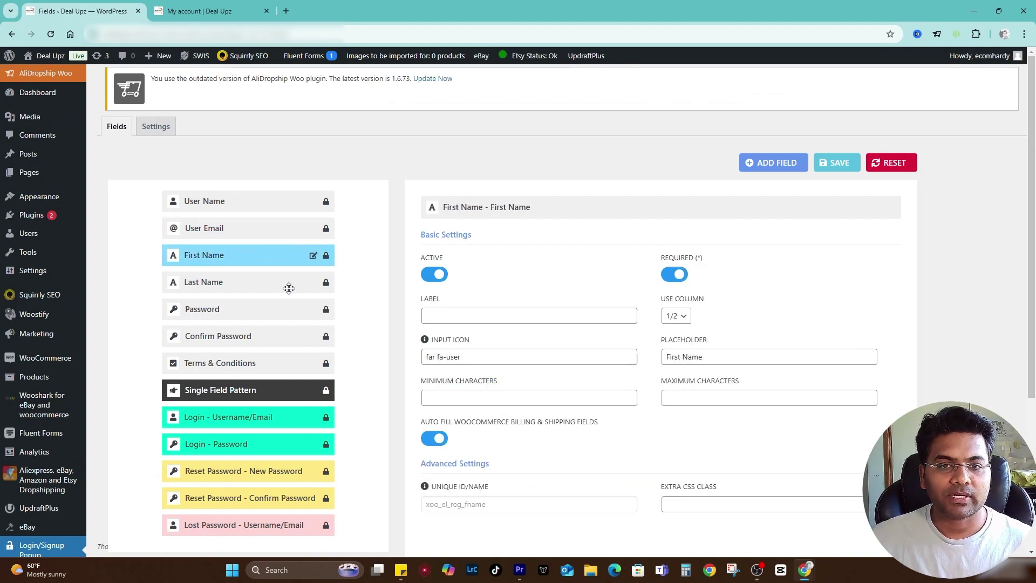
click(269, 282)
click(275, 312)
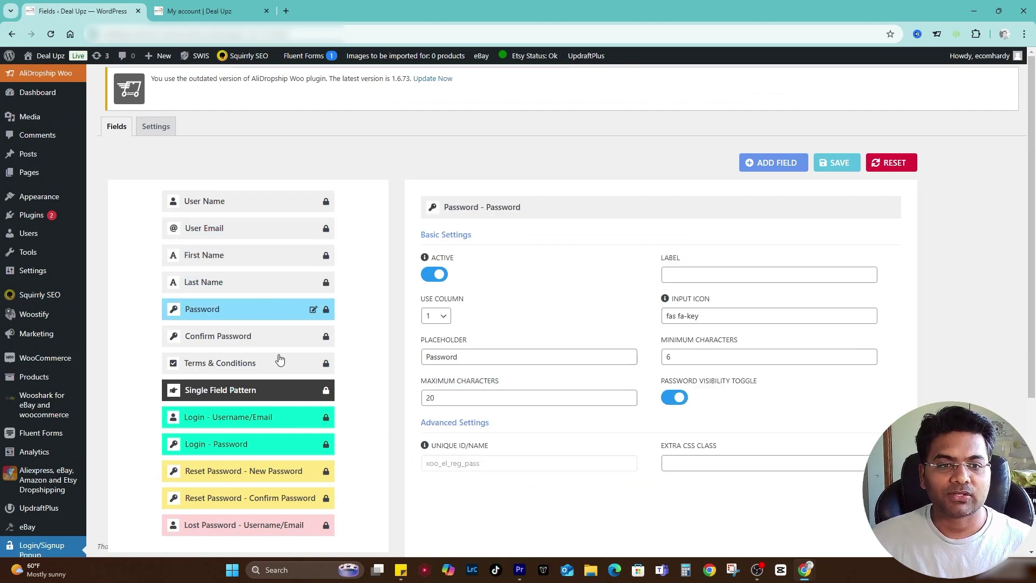
click(262, 338)
Toggle Last Name's active and required switches off and back on, leaving them unchanged
click(249, 283)
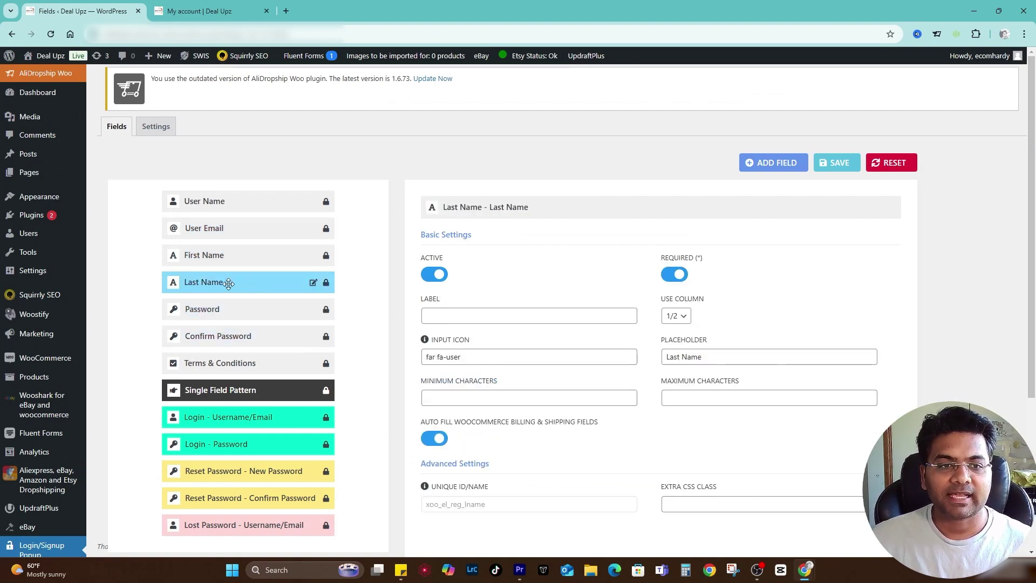
click(433, 274)
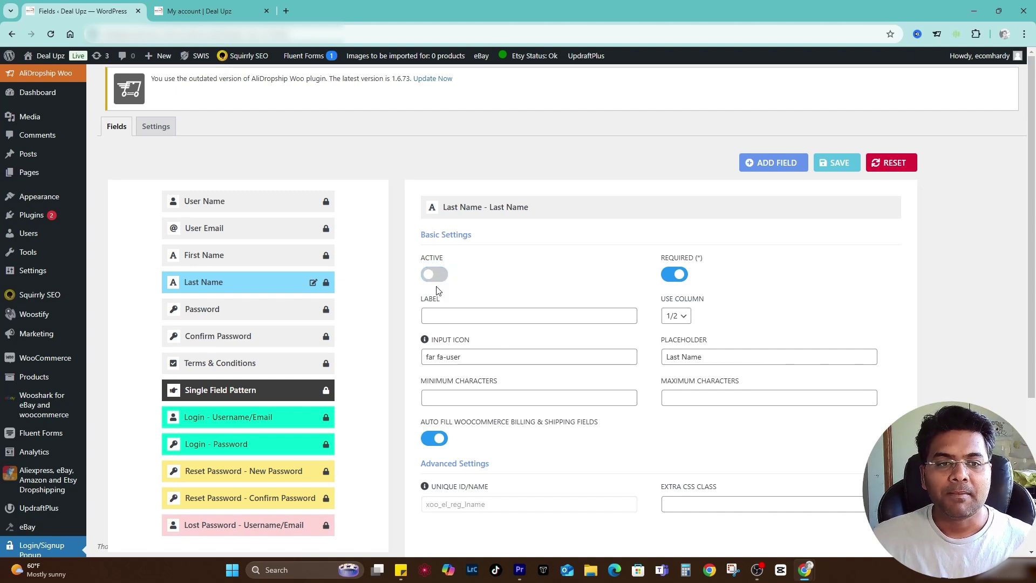
click(684, 277)
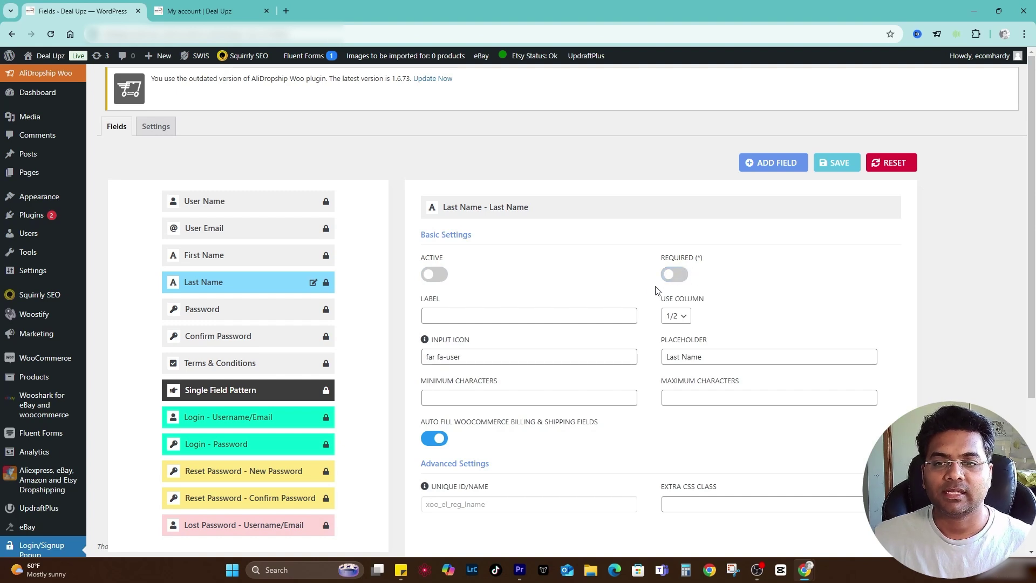
click(684, 277)
click(437, 277)
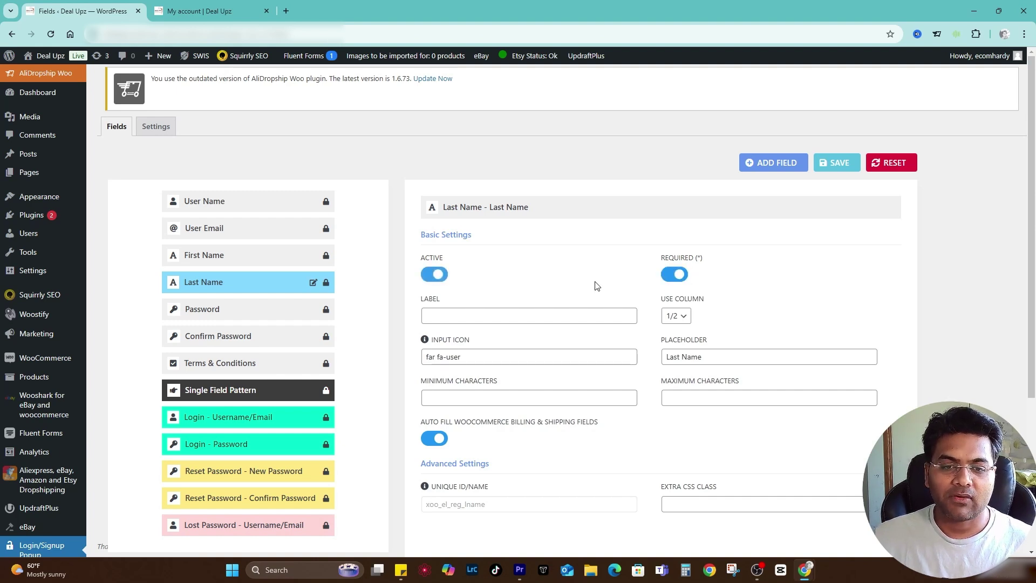
Inspect the Single Field Pattern settings
scroll(316, 357, down, 2)
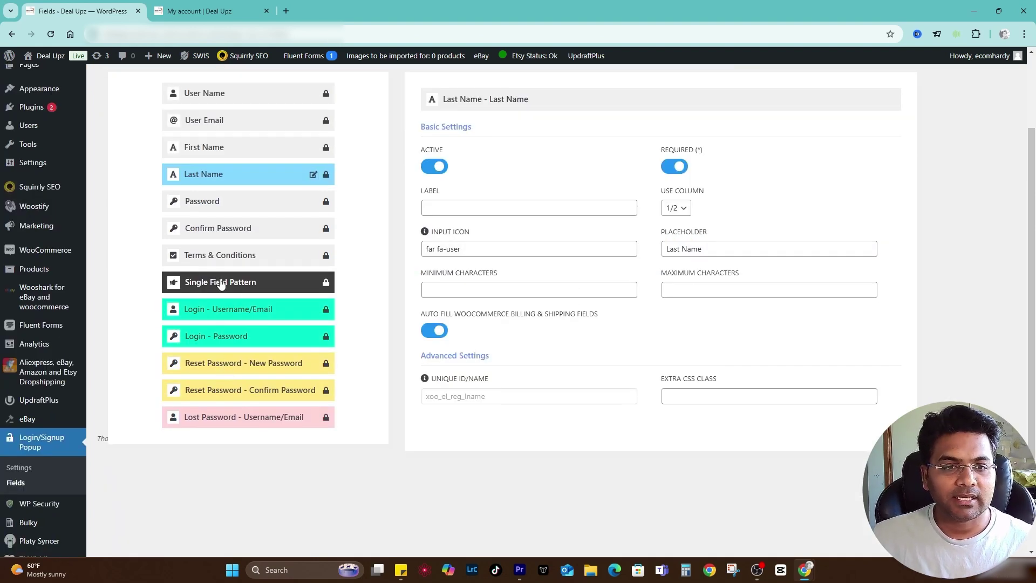
click(189, 294)
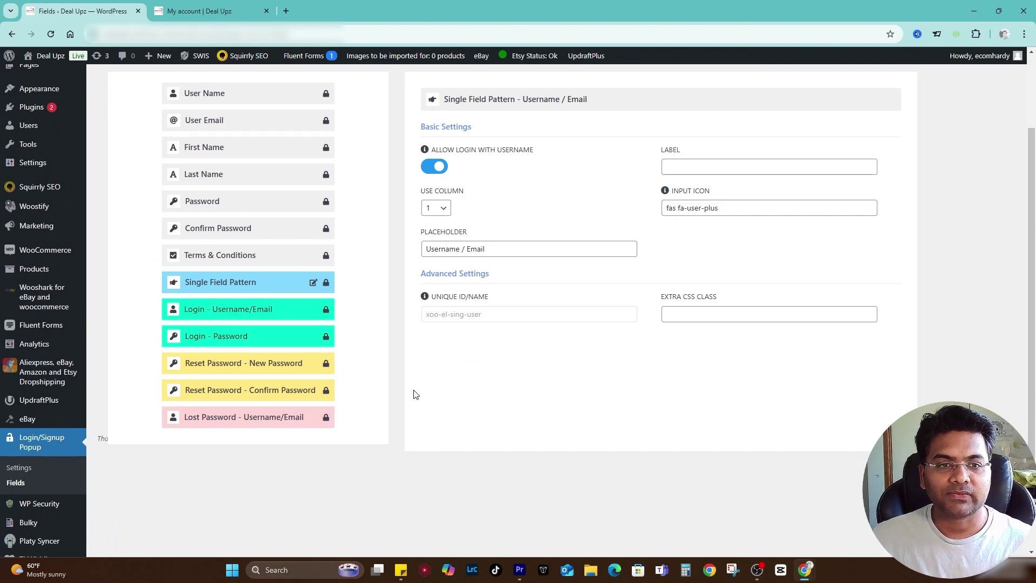
scroll(411, 393, up, 2)
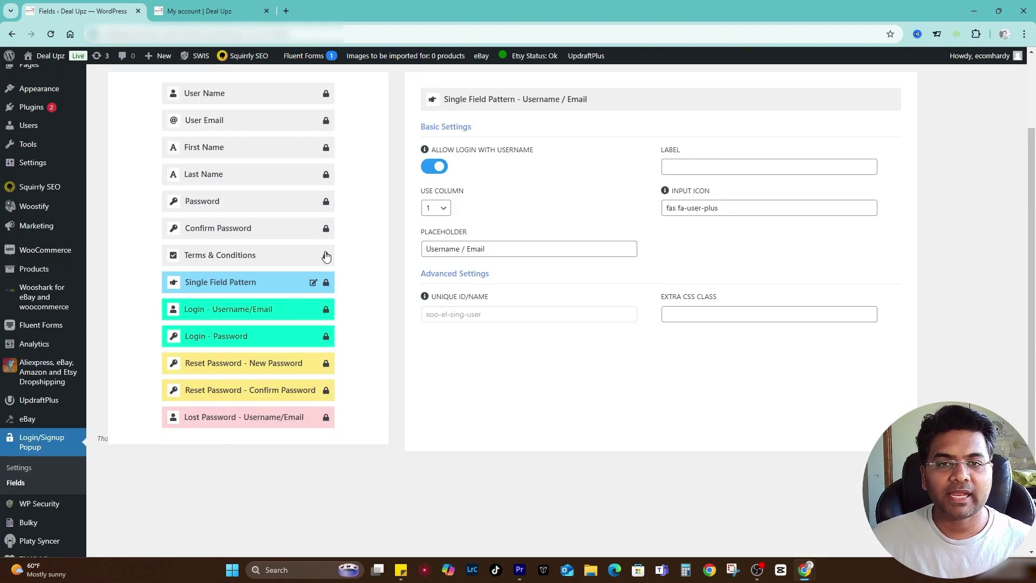
scroll(323, 324, down, 2)
scroll(523, 238, up, 1)
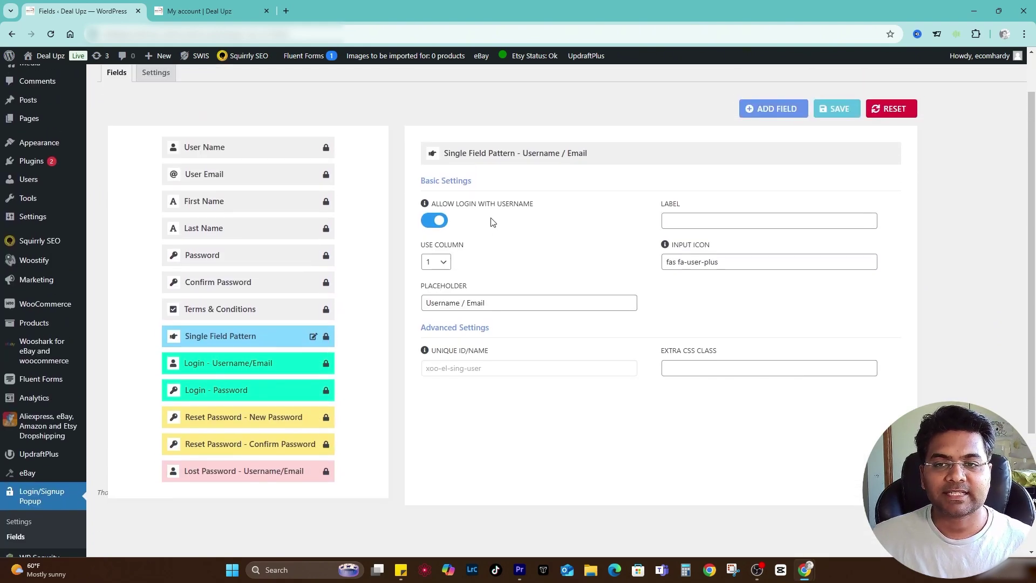
Check the Login Username/Email and Login Password labels, then save the fields
click(254, 365)
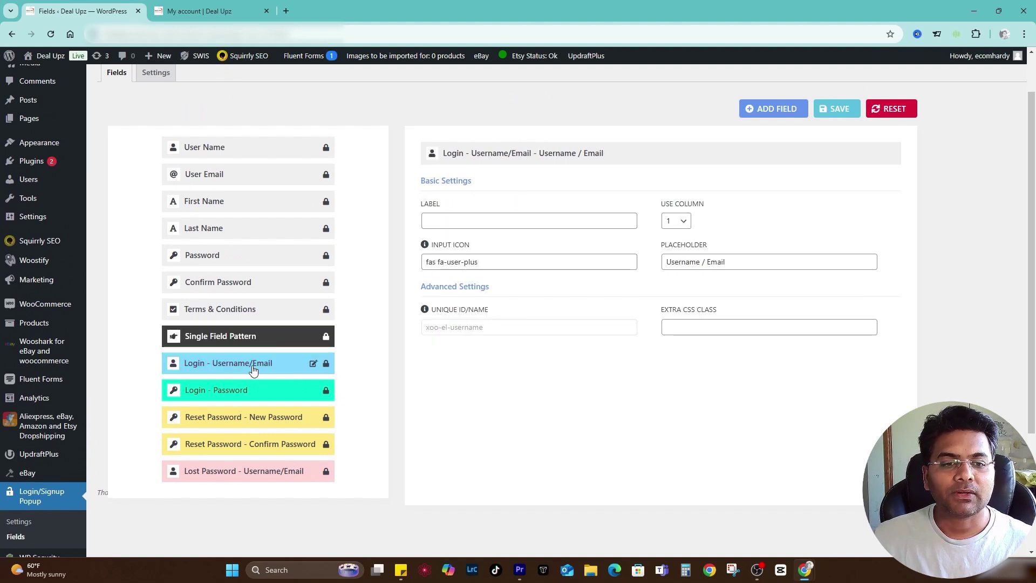
click(500, 218)
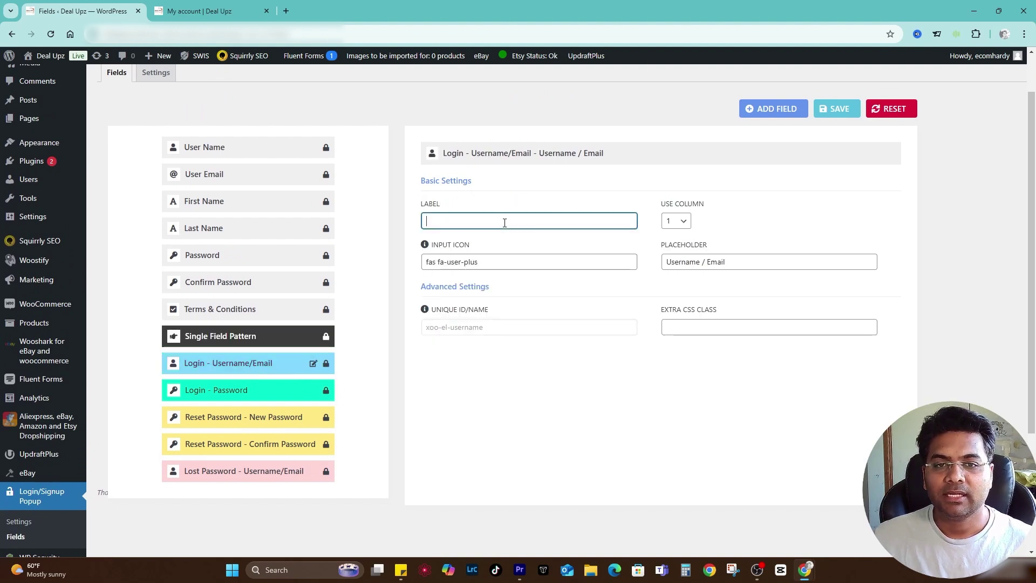
click(300, 390)
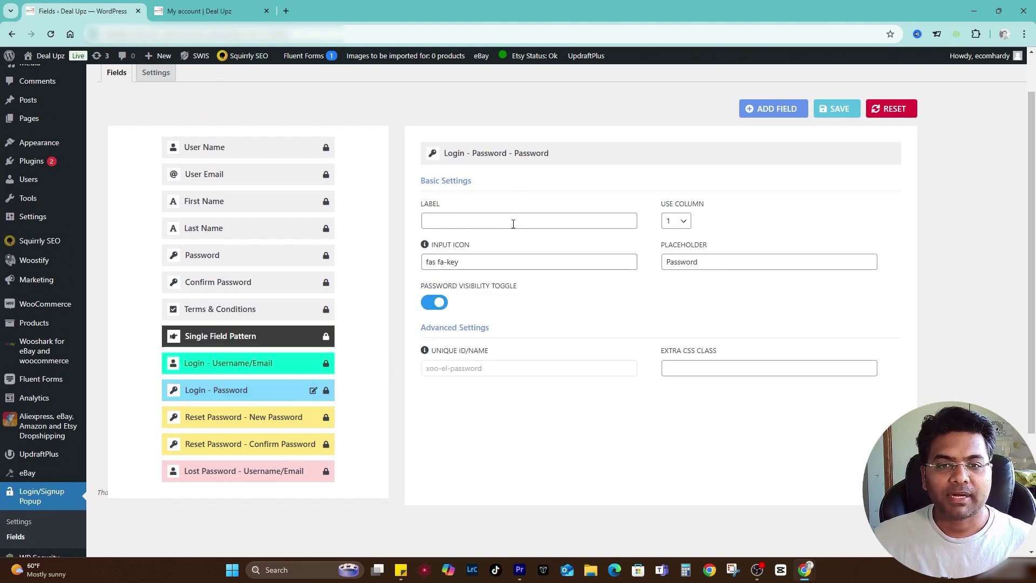
click(507, 221)
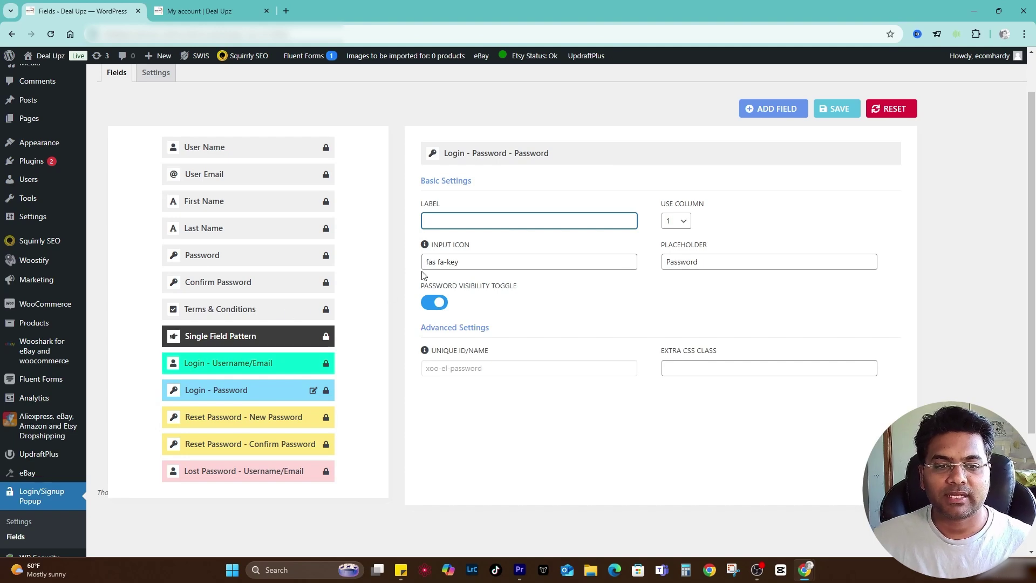
click(440, 220)
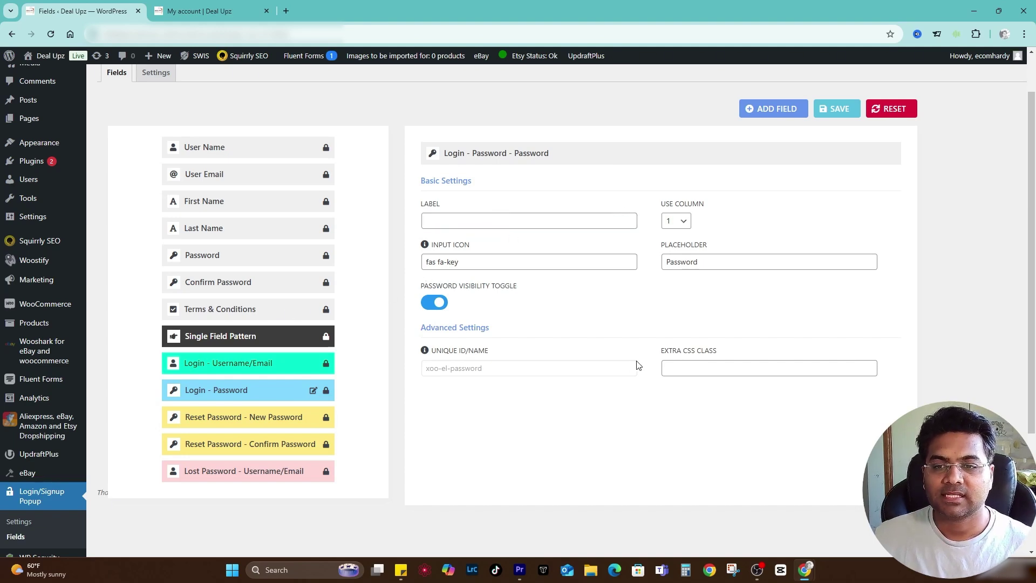
scroll(487, 390, down, 3)
scroll(306, 387, up, 4)
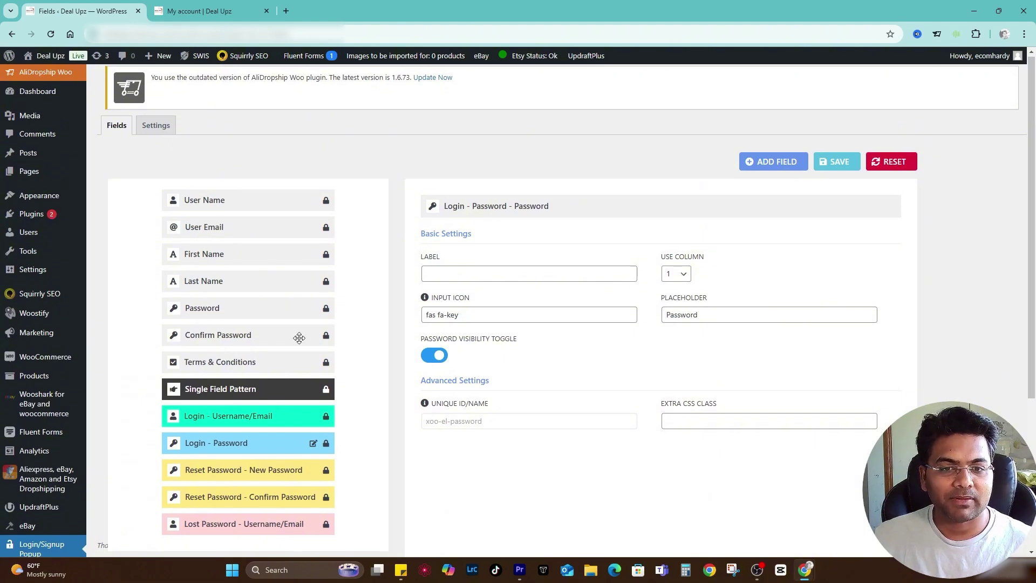
scroll(294, 341, down, 3)
scroll(289, 347, up, 3)
click(835, 163)
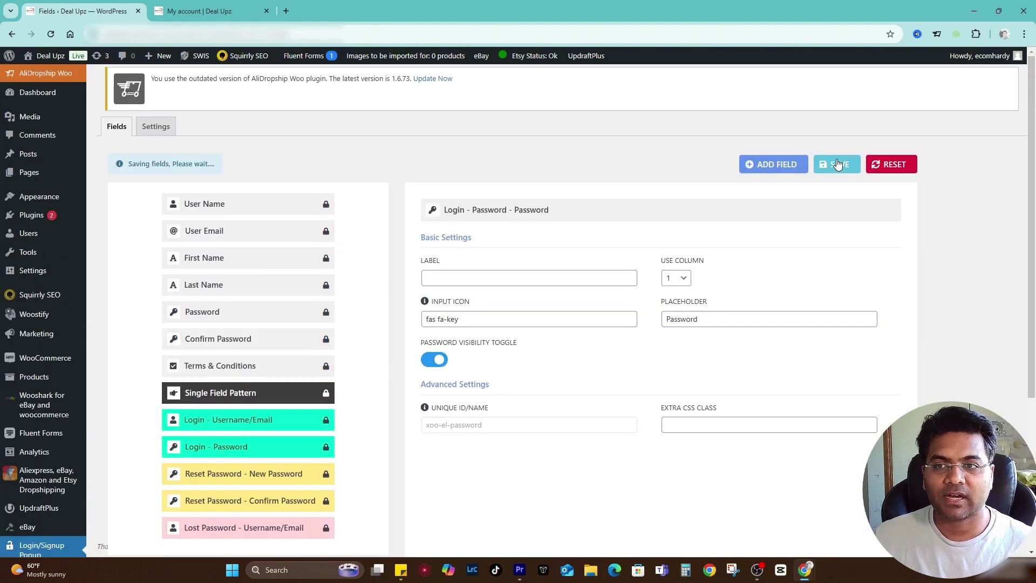
Open the Style settings and scroll past Icon Size 14 px and Field Height 50
click(155, 126)
scroll(273, 257, down, 4)
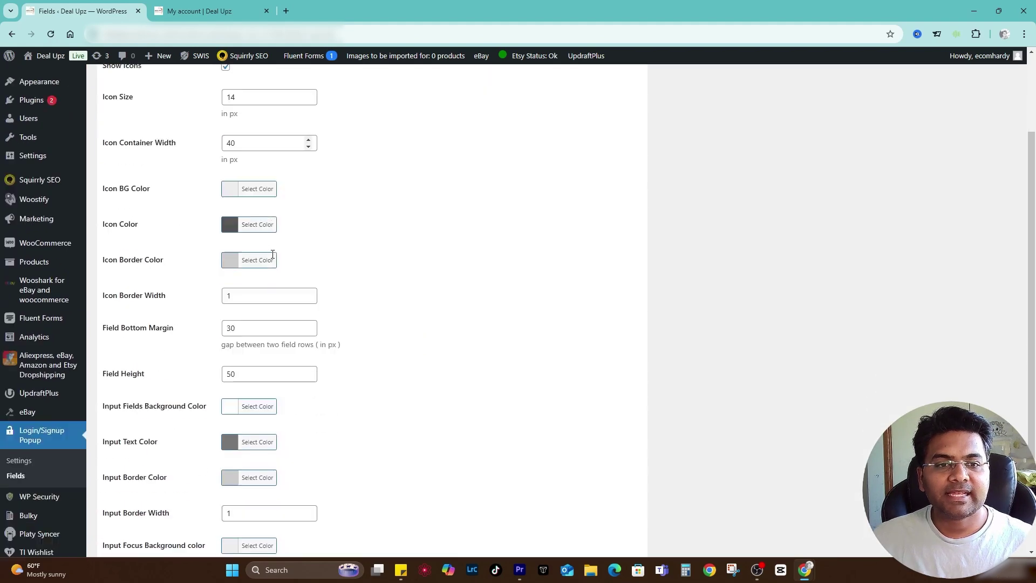
scroll(178, 383, up, 4)
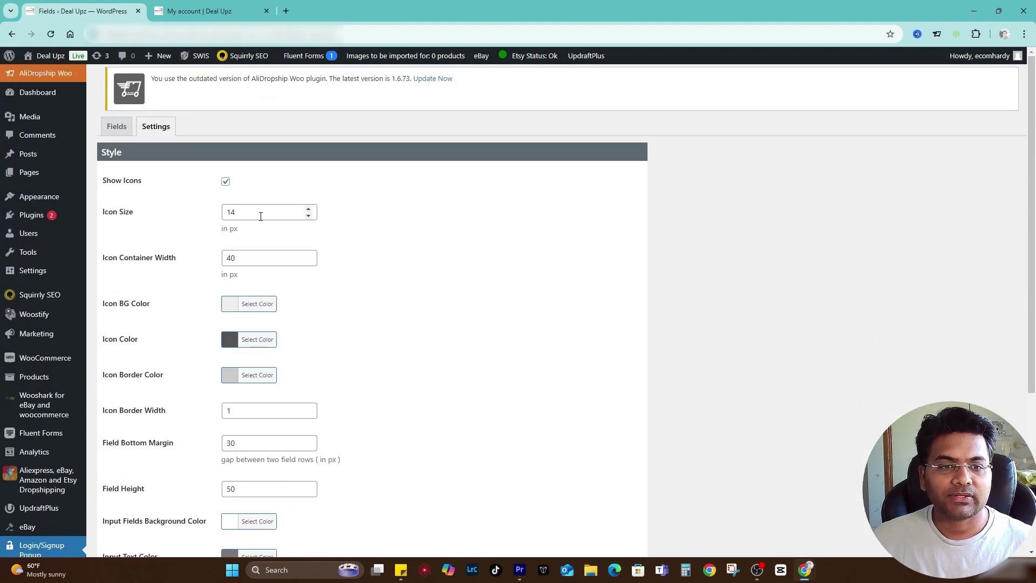
drag(130, 305, 155, 309)
click(155, 310)
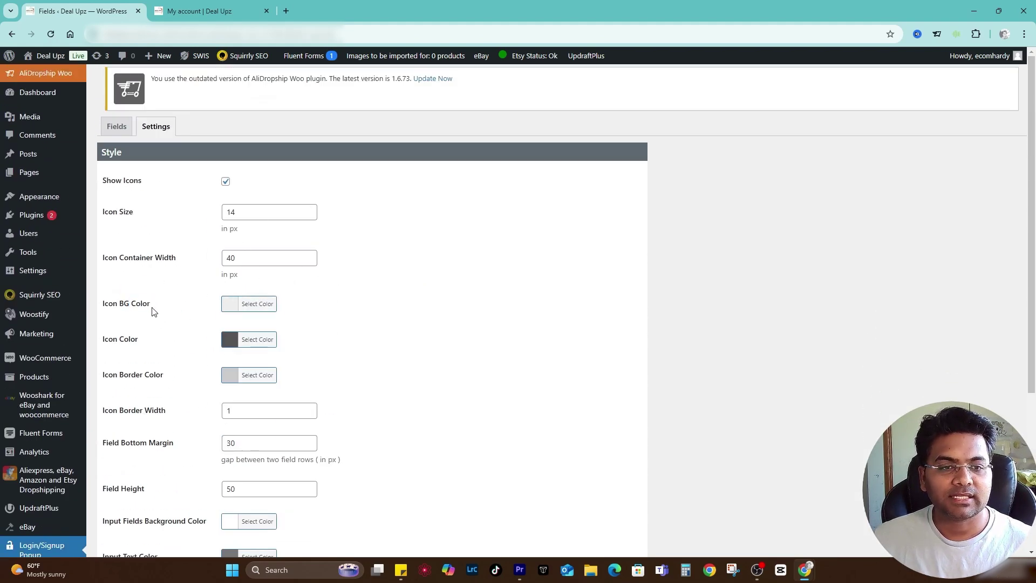
scroll(335, 342, down, 4)
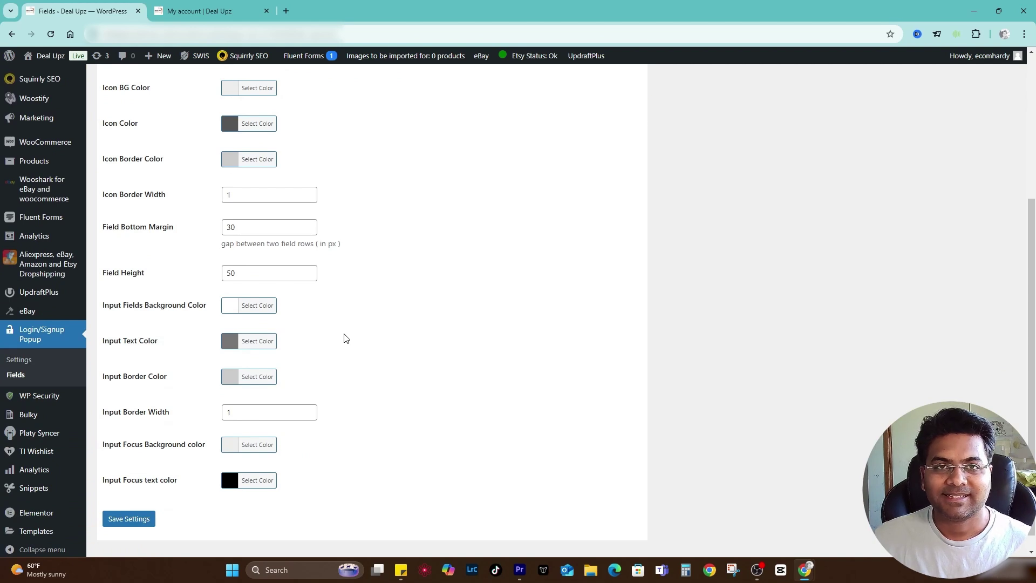